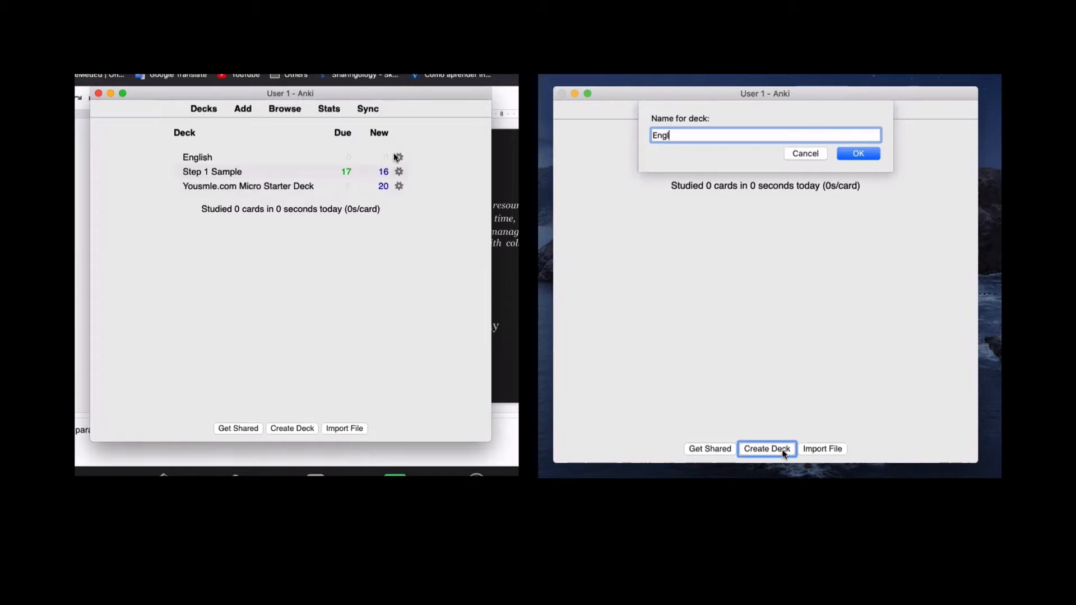
- Confirm the new English deck, then open its Options from the deck's gear menu
click(857, 154)
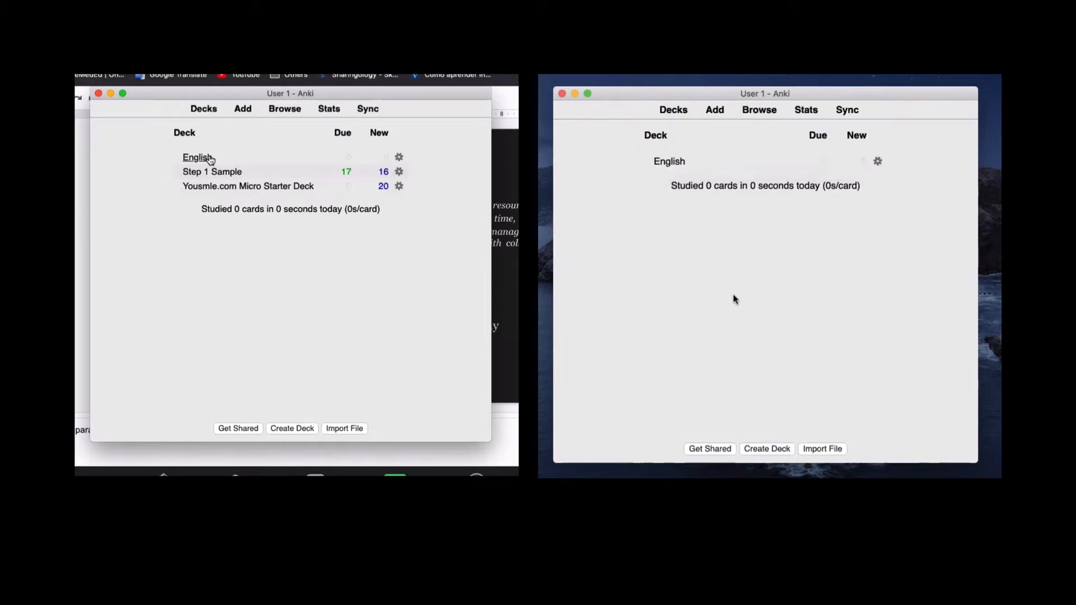
click(399, 158)
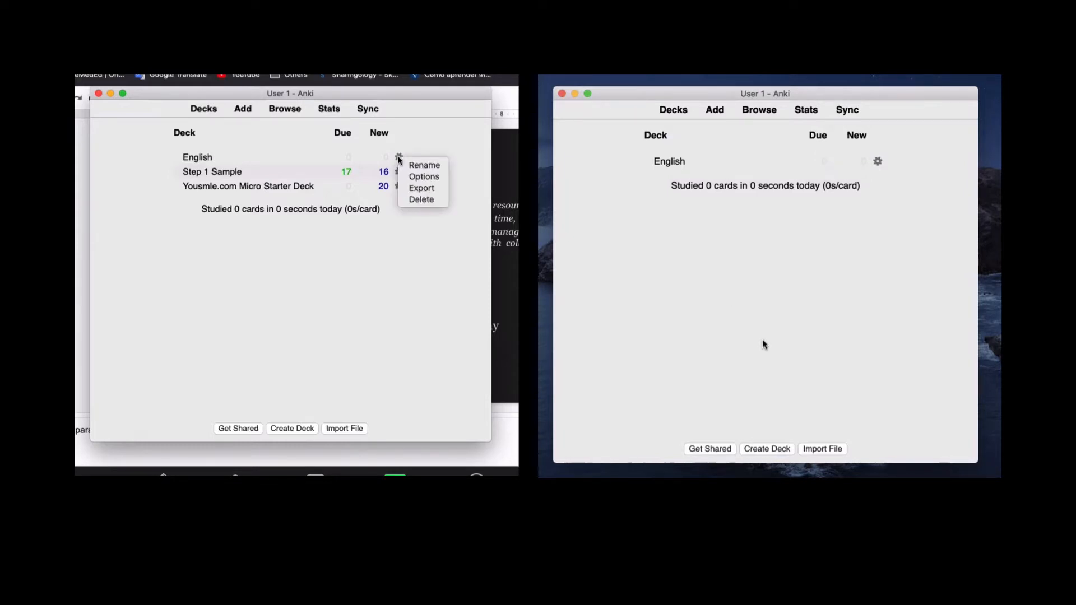
click(408, 177)
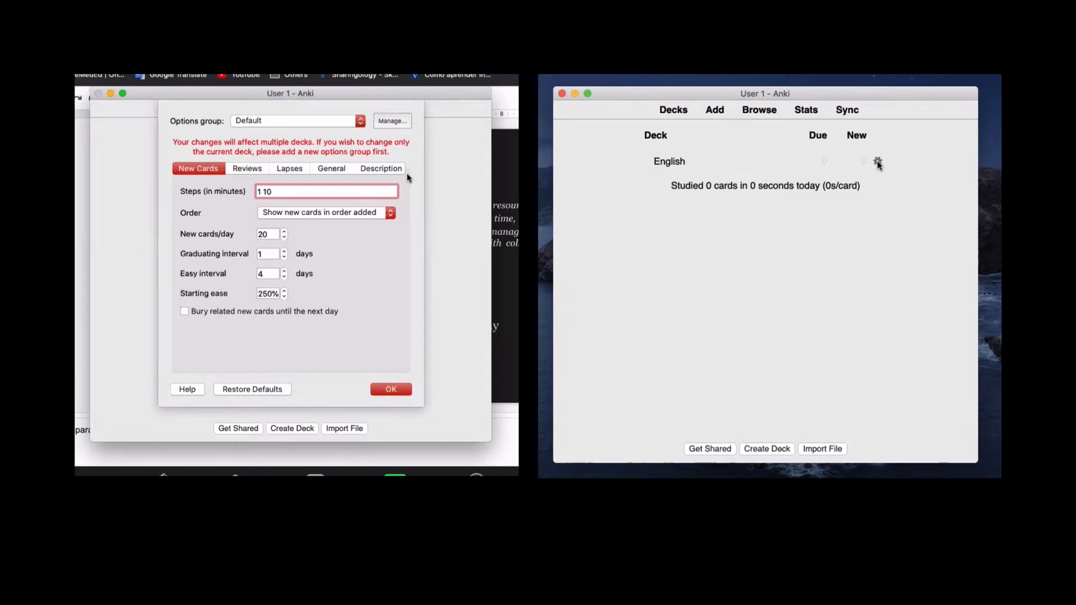
- Set the English deck's new-card order to 'Show new cards in random order' on both computers, saving each
click(878, 162)
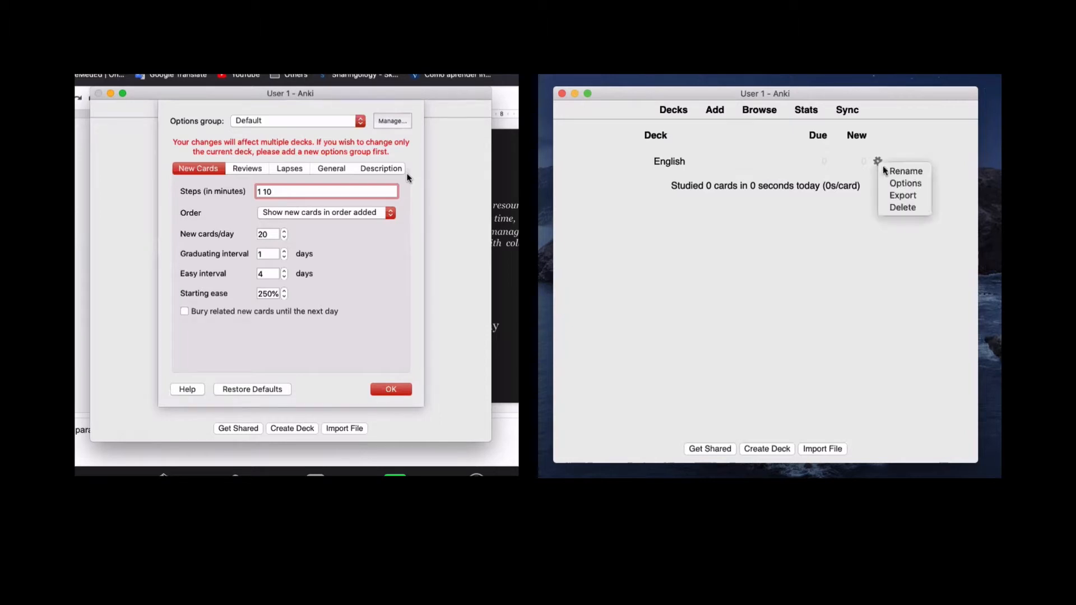
click(892, 183)
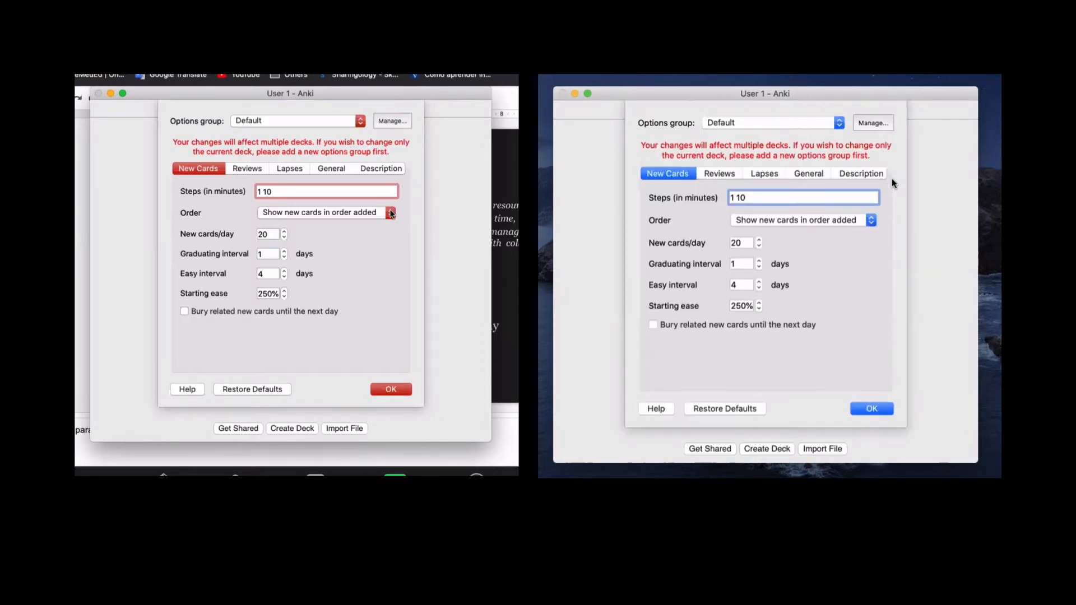
click(391, 212)
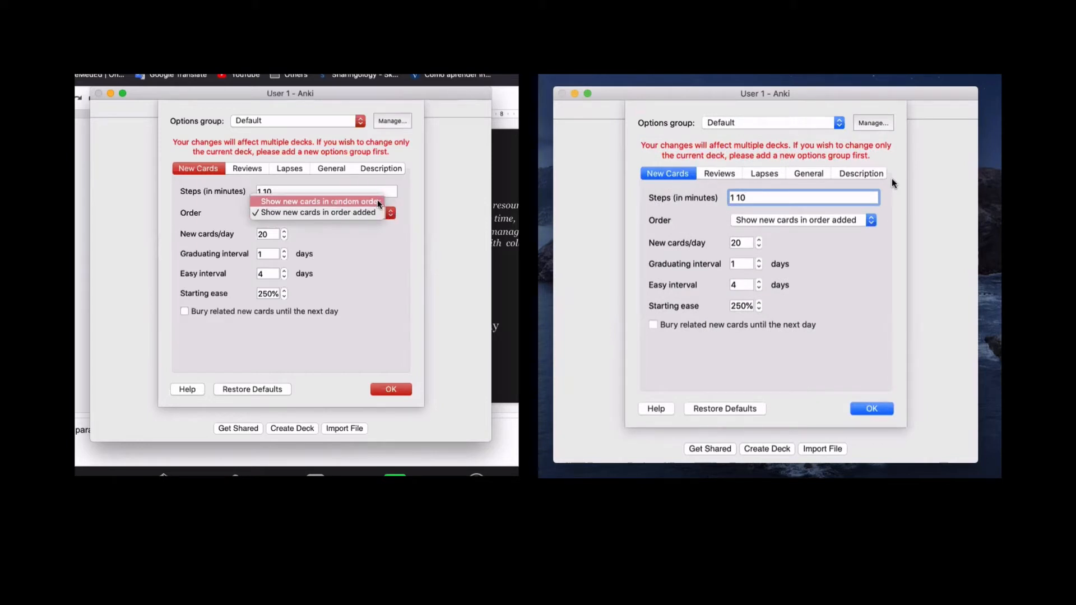
click(379, 203)
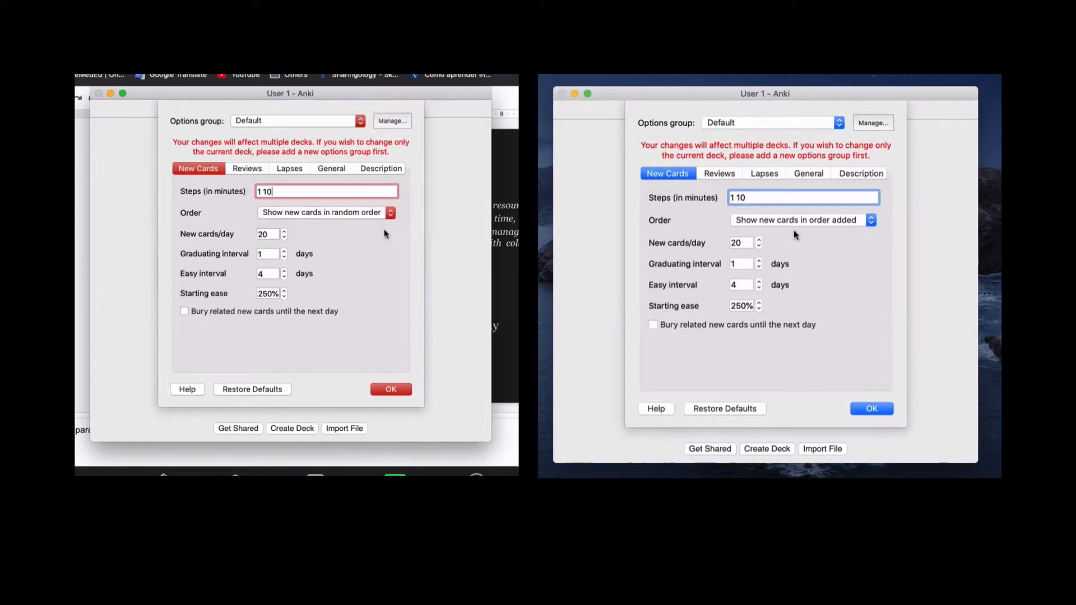
click(872, 222)
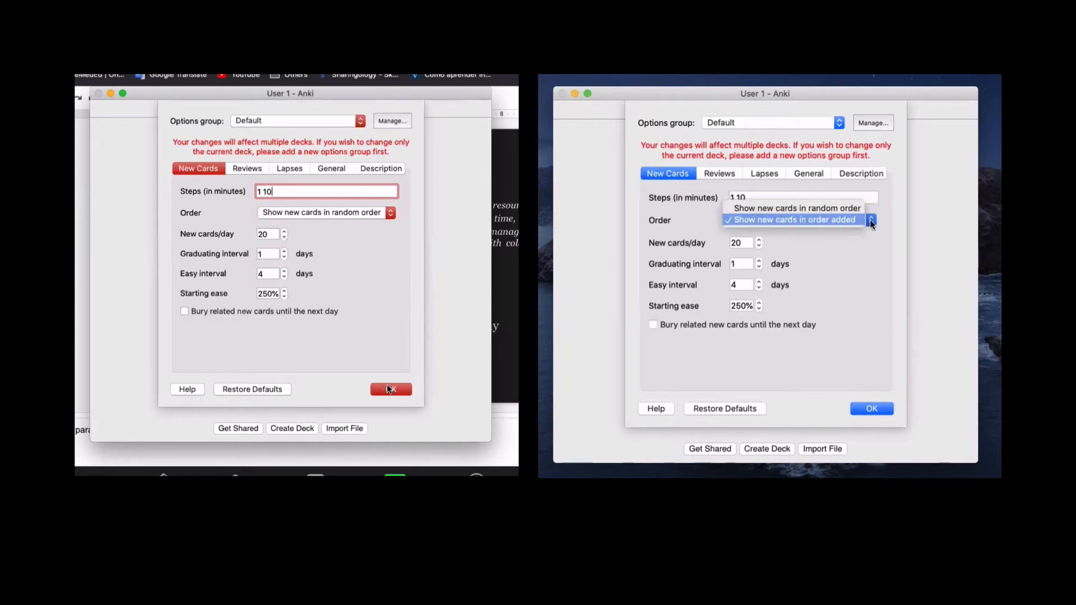
click(387, 388)
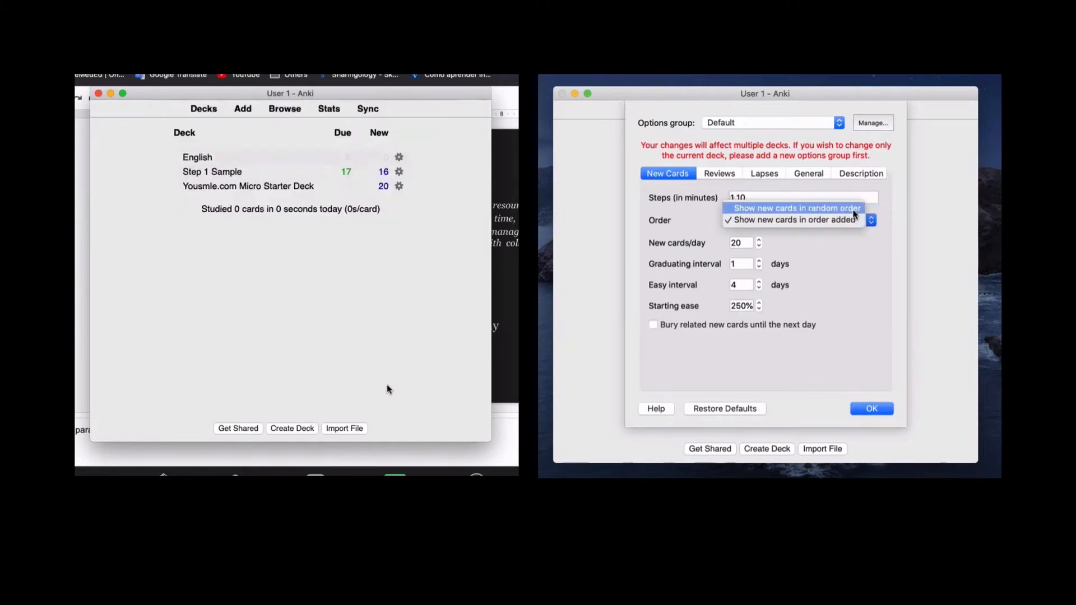
click(854, 214)
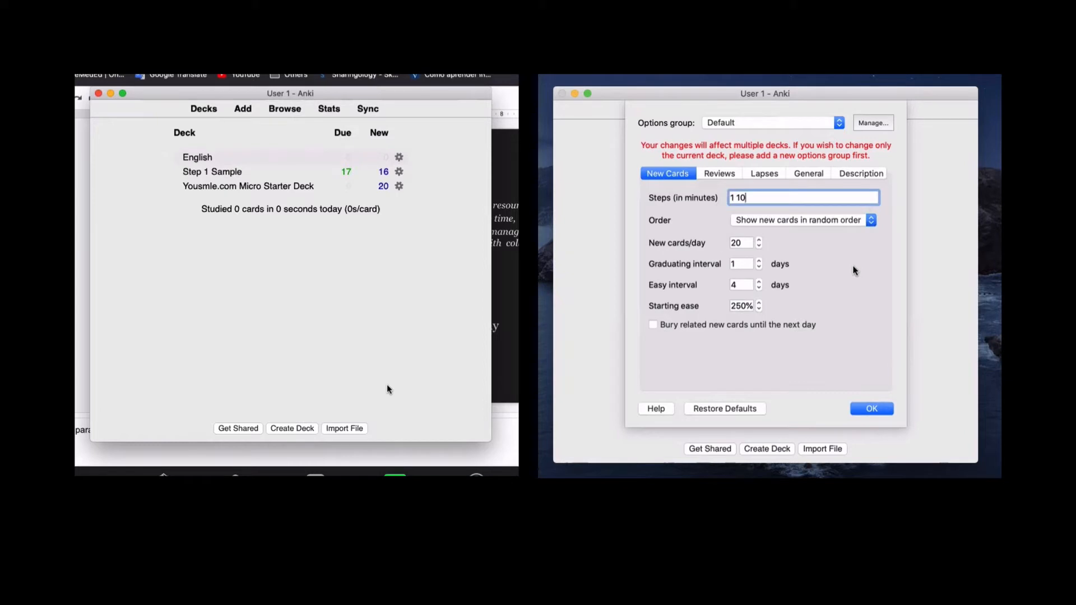
click(201, 160)
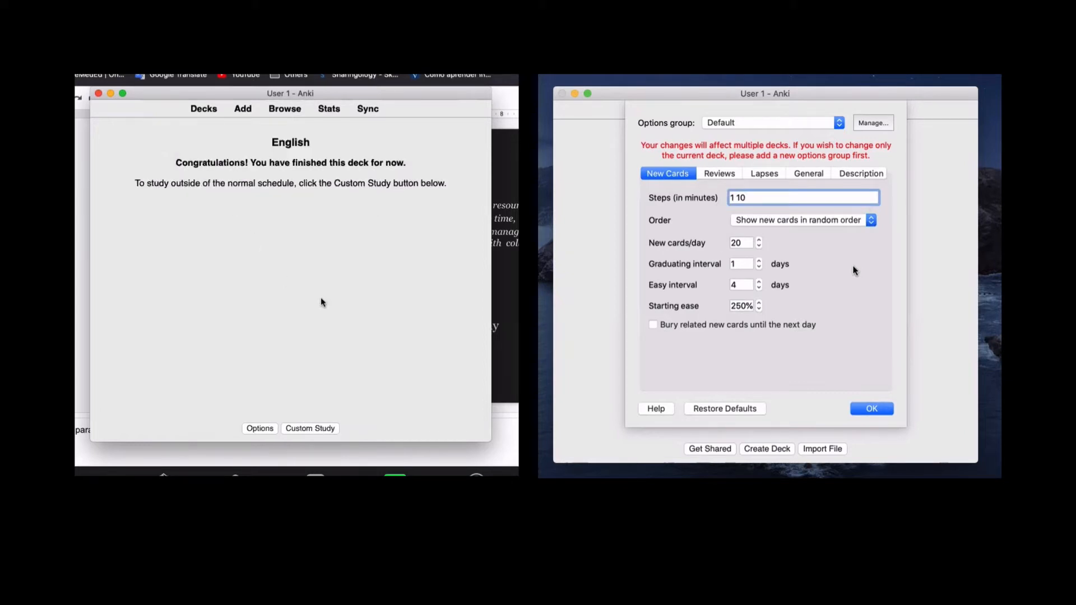
click(870, 407)
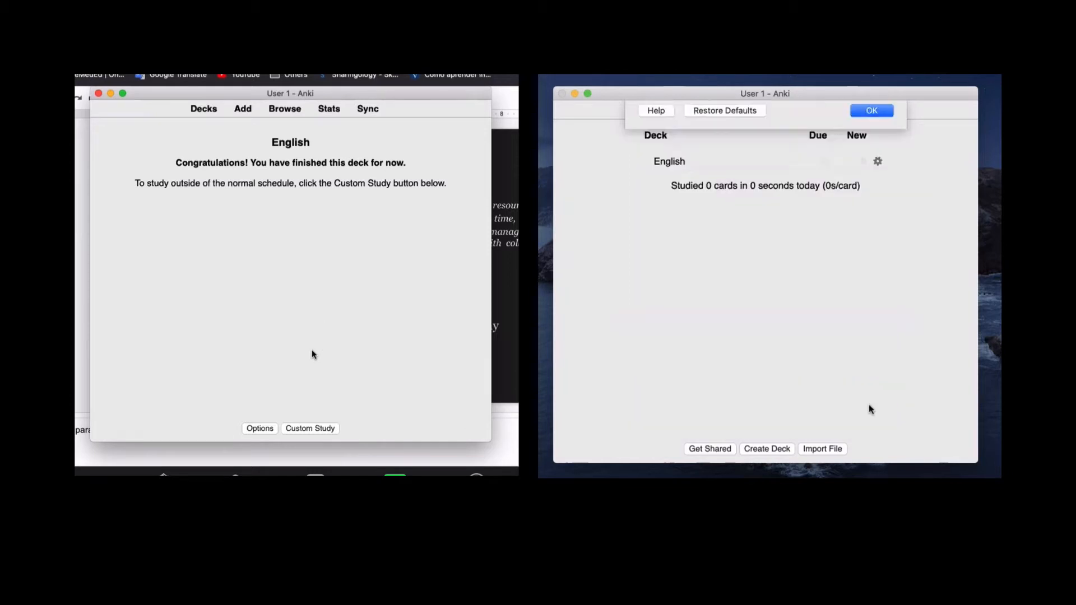
- Open Add on both computers and switch the note type to Cloze, filtering with 'clo'
click(243, 110)
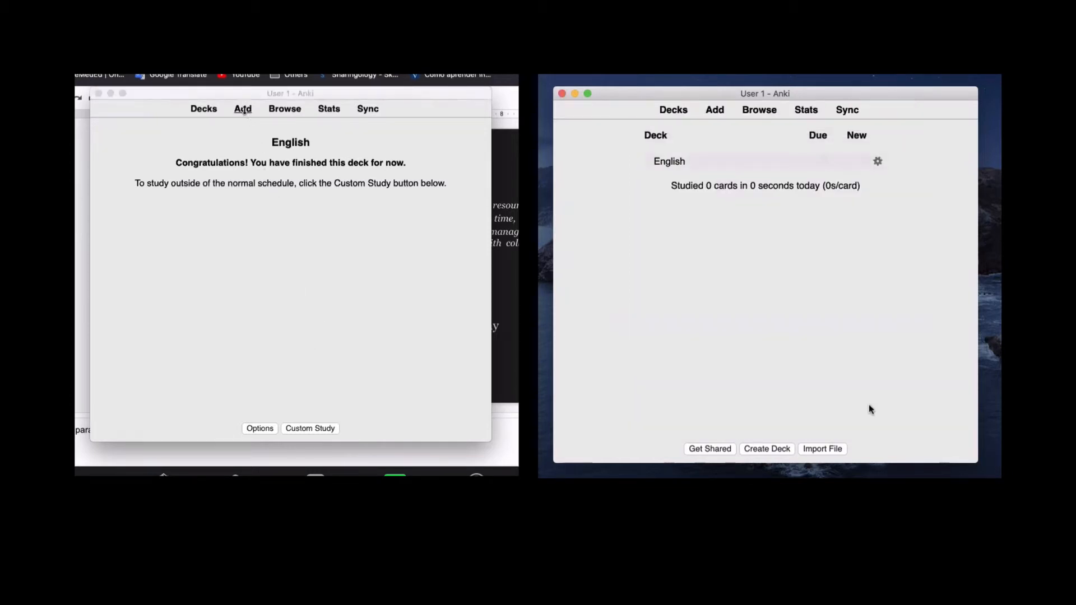
click(716, 110)
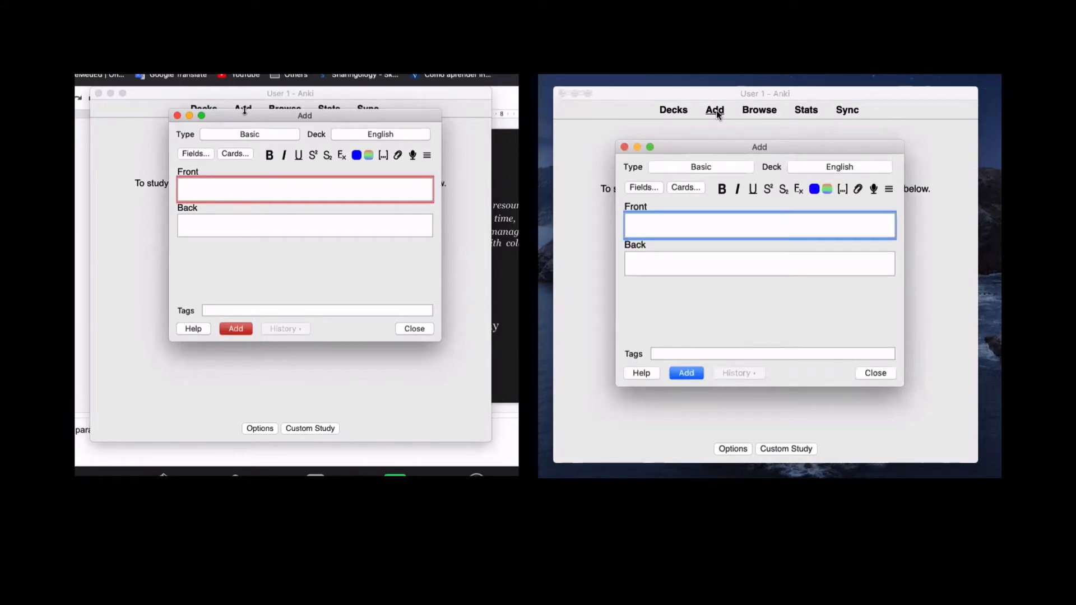
click(242, 136)
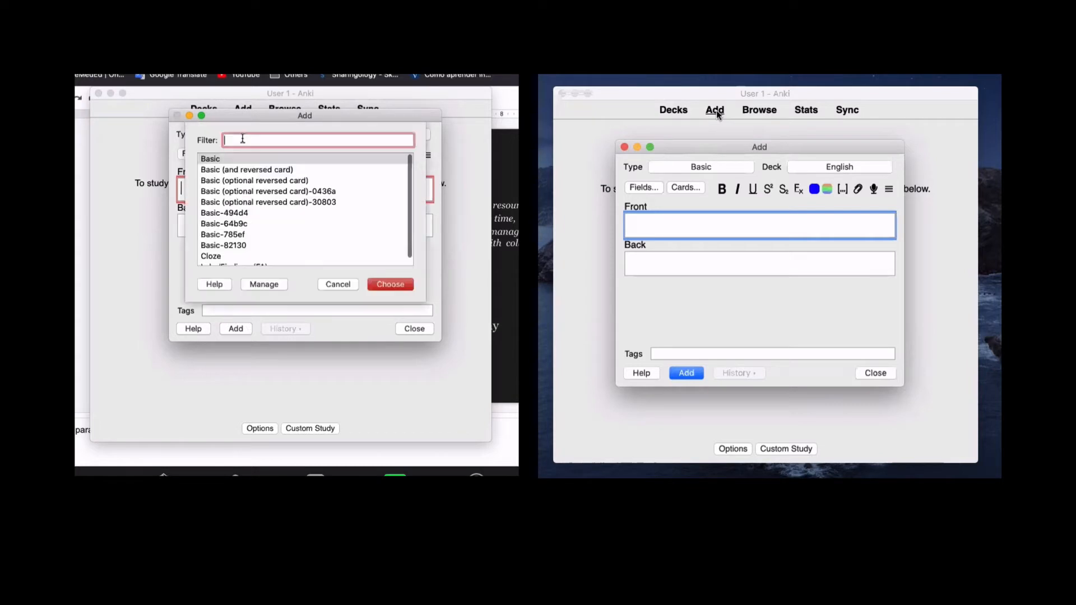
click(713, 167)
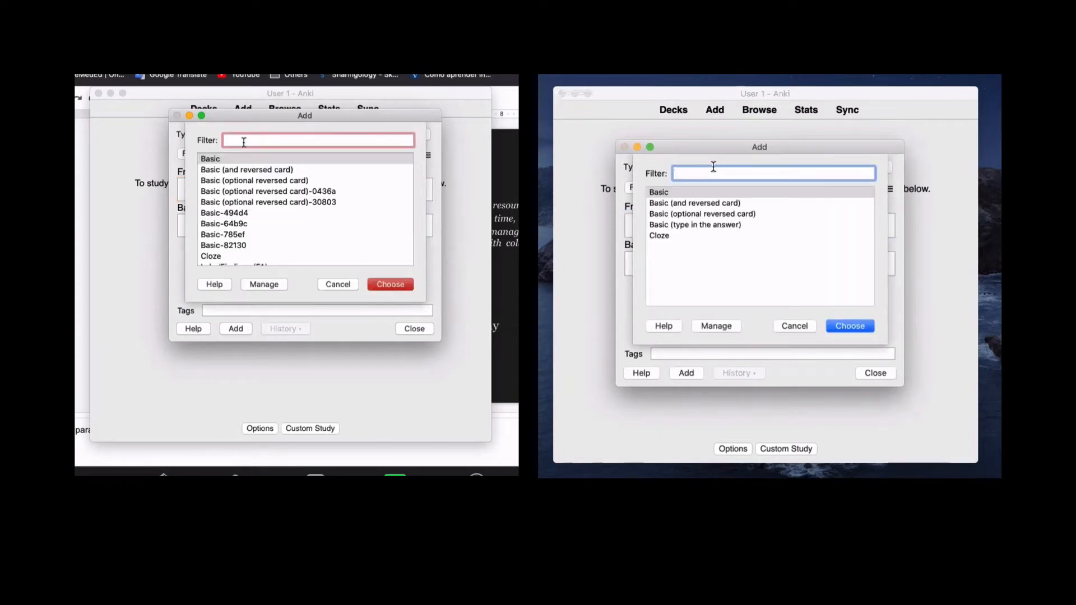
text(clo)
click(660, 236)
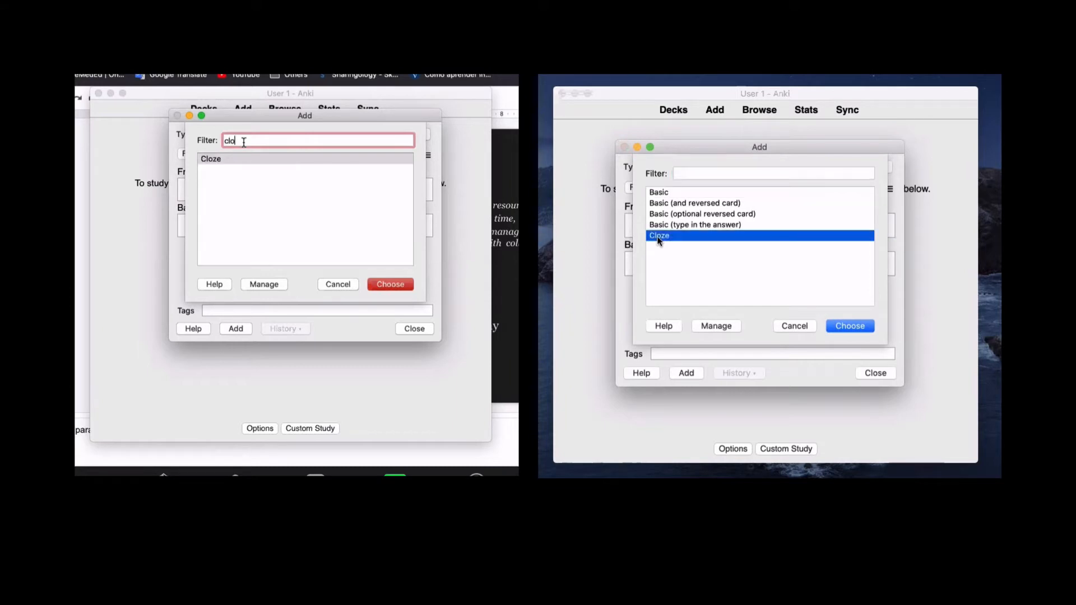
click(244, 159)
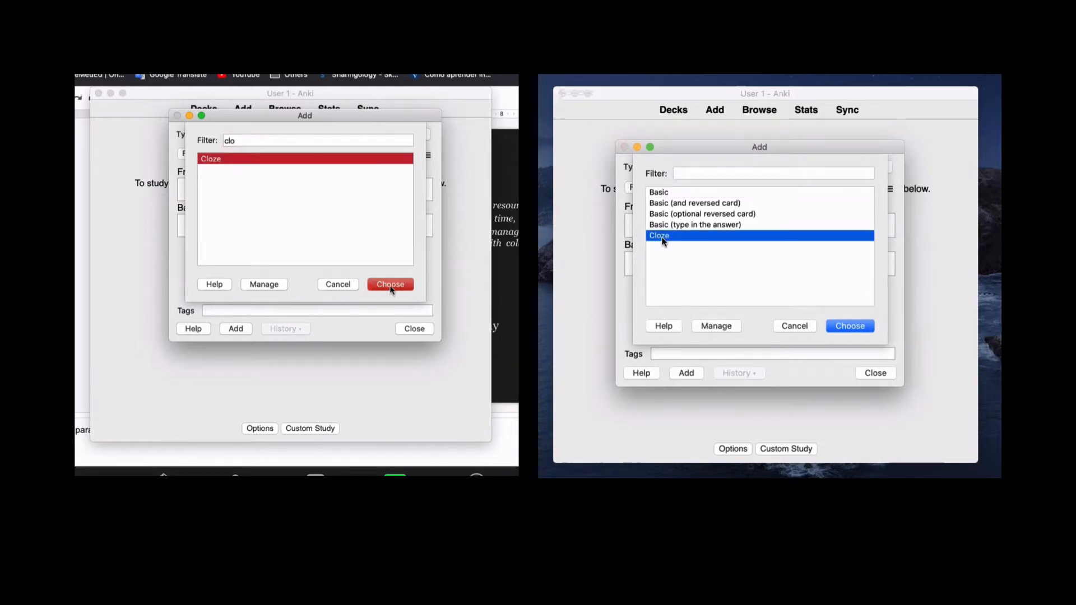
click(390, 286)
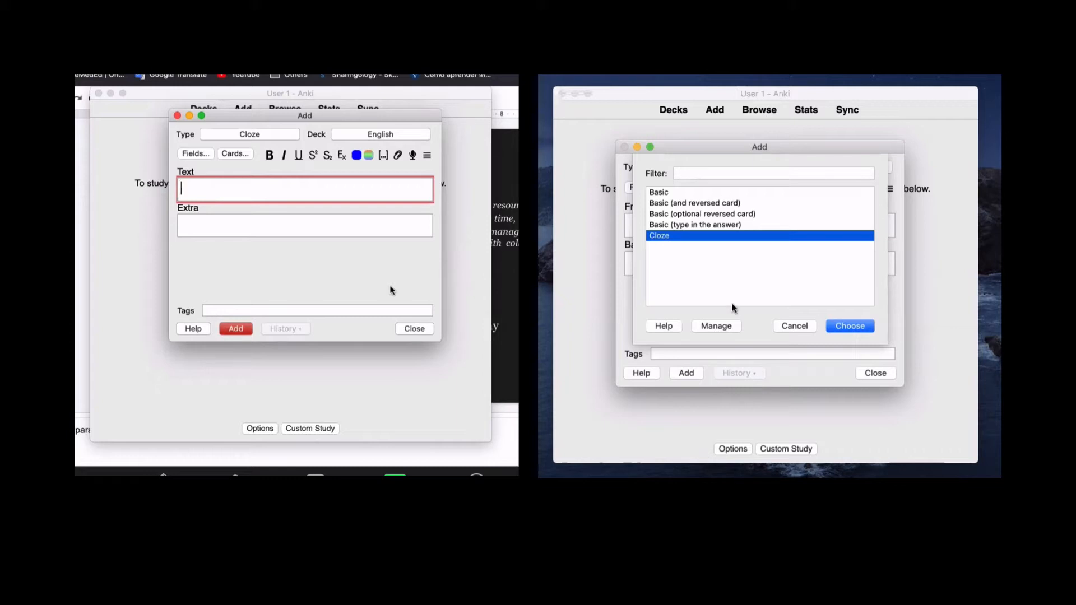
click(850, 328)
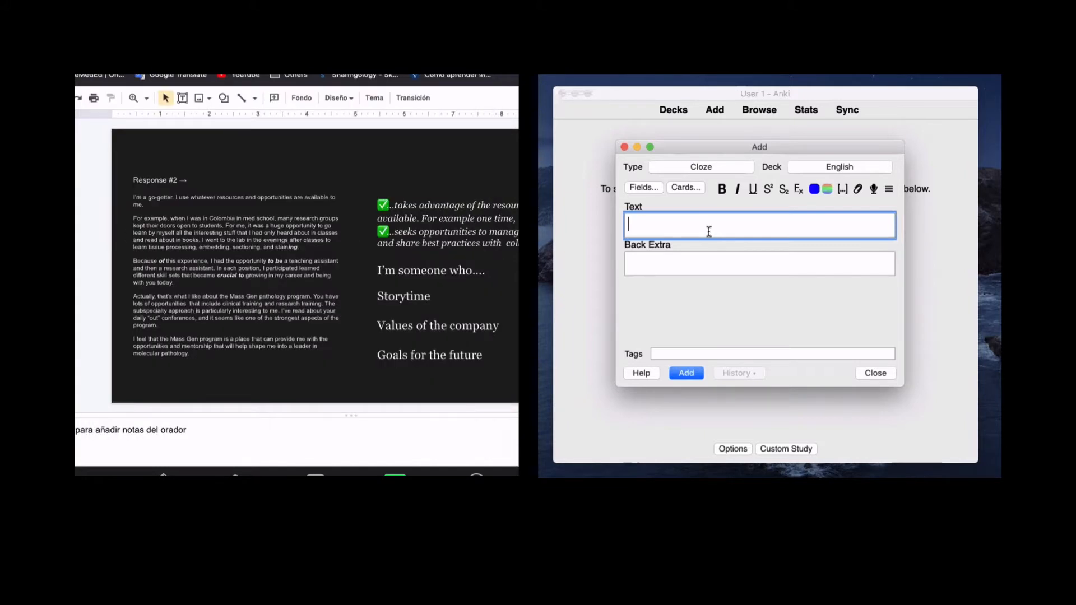
- Copy 'I might get four different interviews at different times.' from the slide, then return to Anki's Add window
click(701, 166)
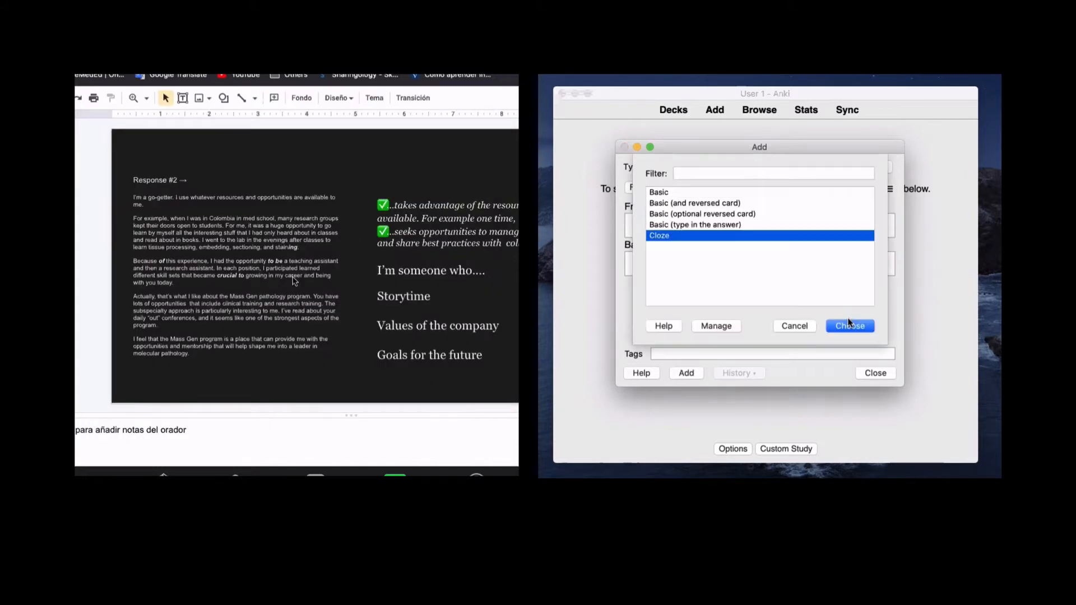
click(846, 324)
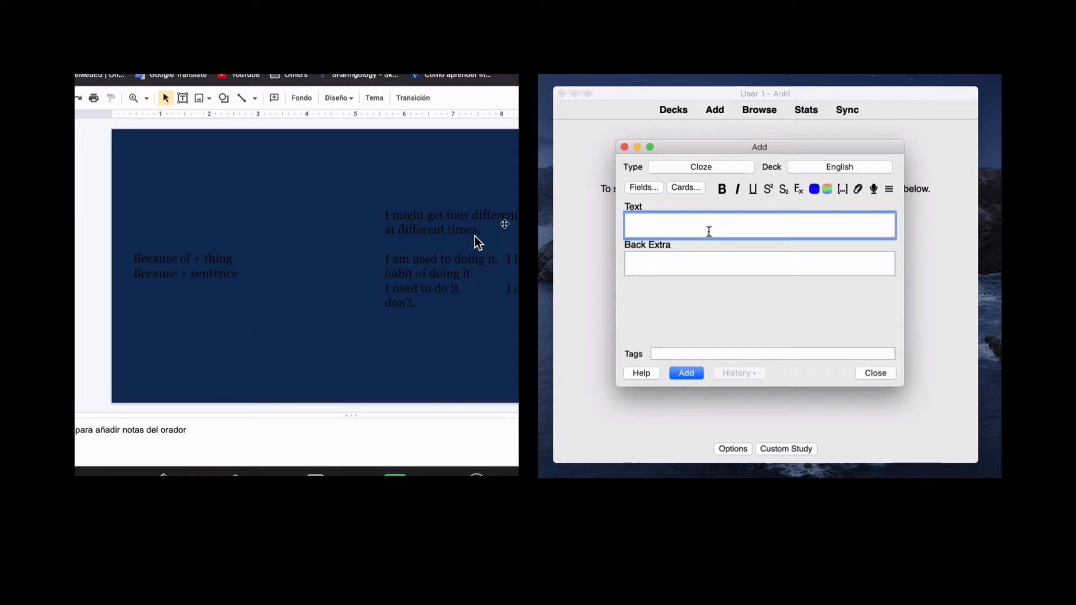
drag(492, 227, 377, 211)
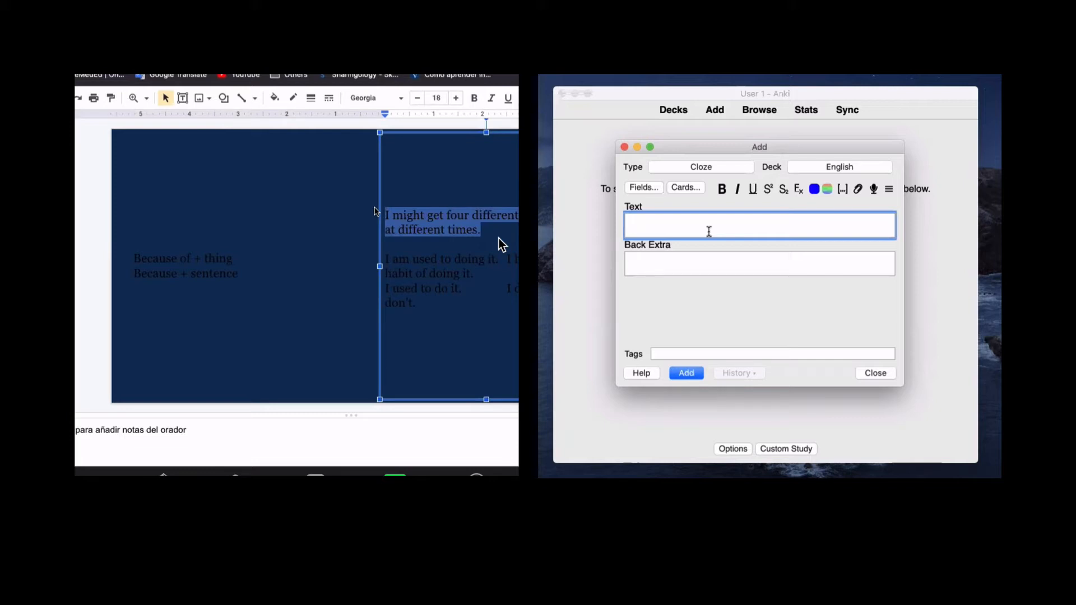
key(ctrl+Up)
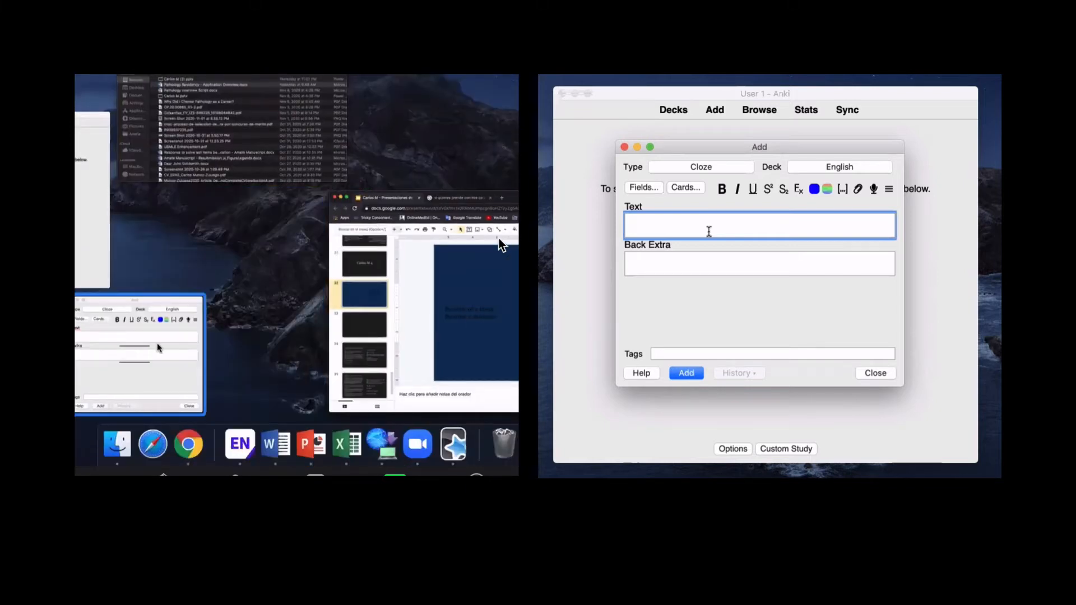
click(157, 347)
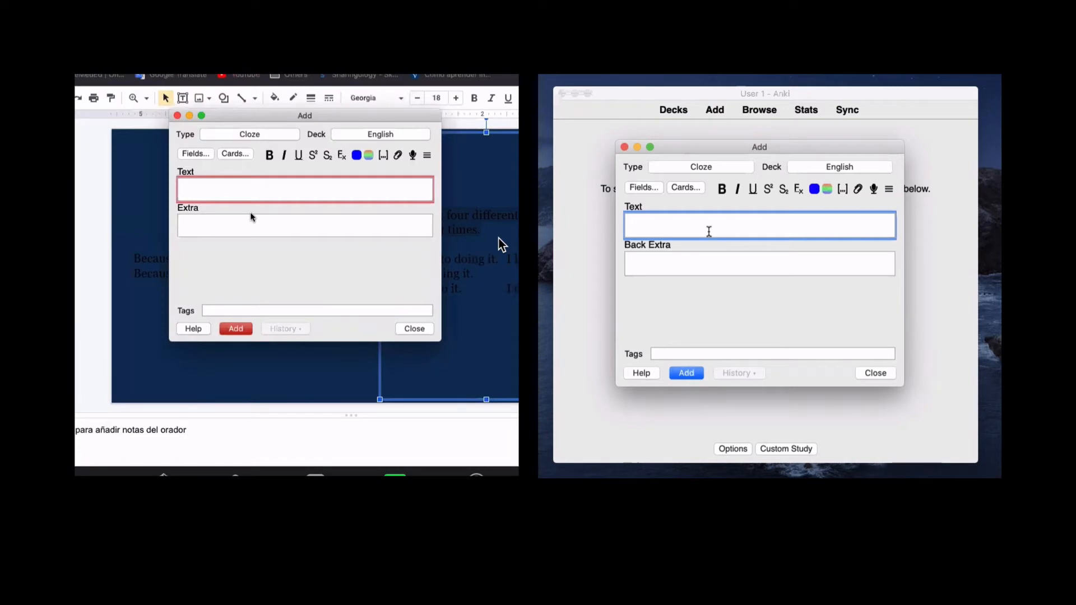
- Paste the interview sentence, cloze the word 'times', add the card, and close the Add window
text(I might get four different interviews at different times.)
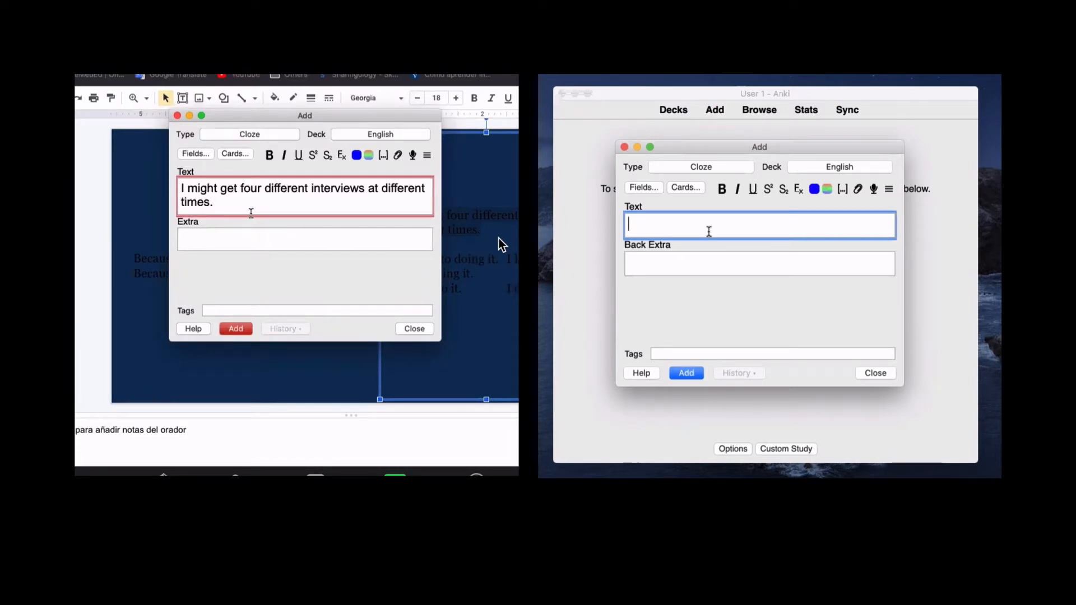
double_click(185, 202)
click(384, 156)
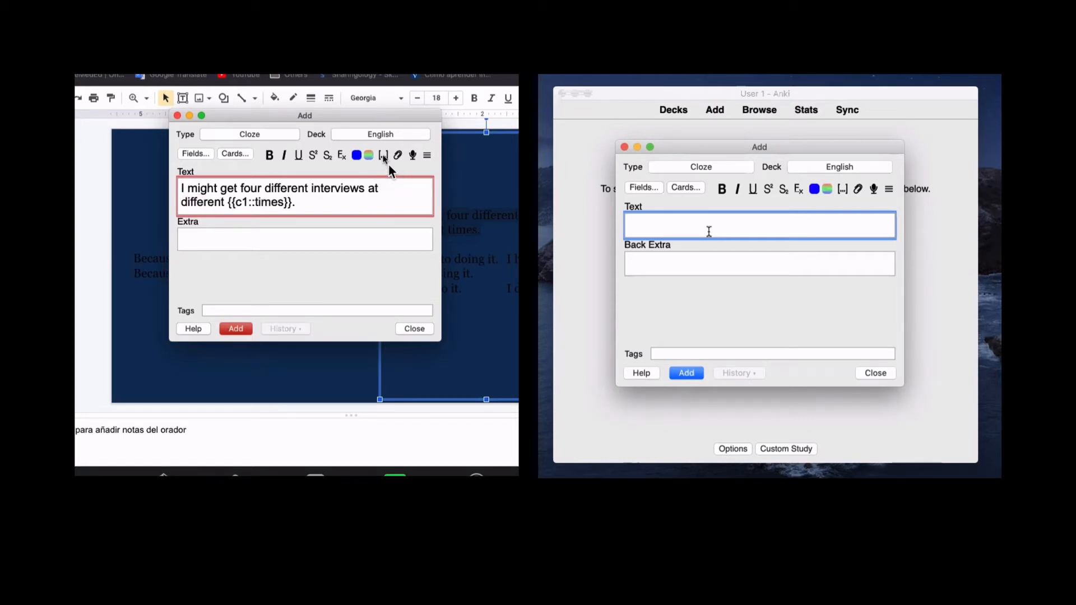
click(231, 330)
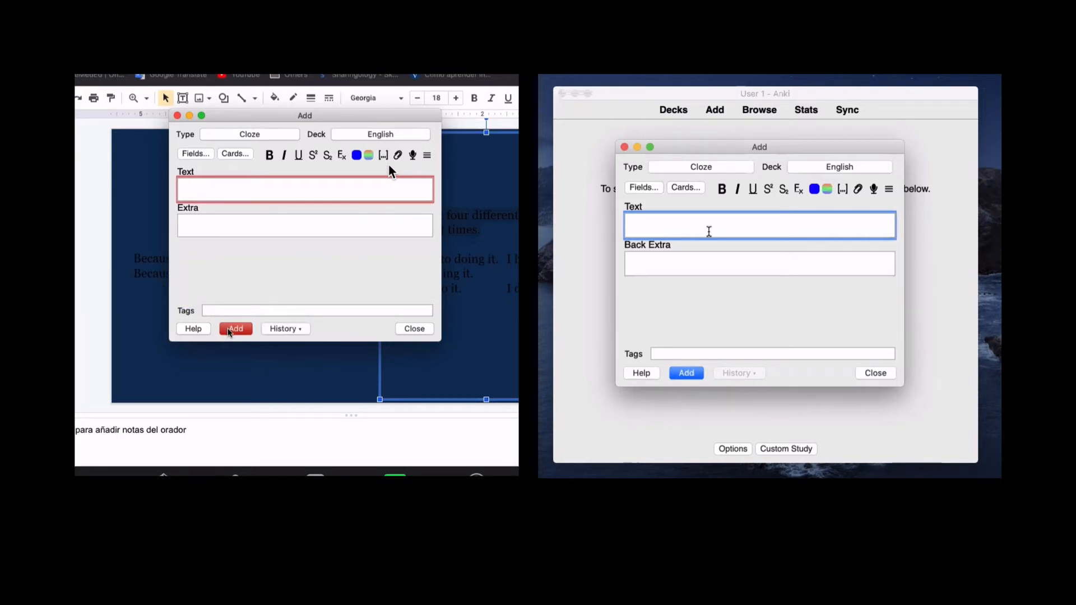
key(Escape)
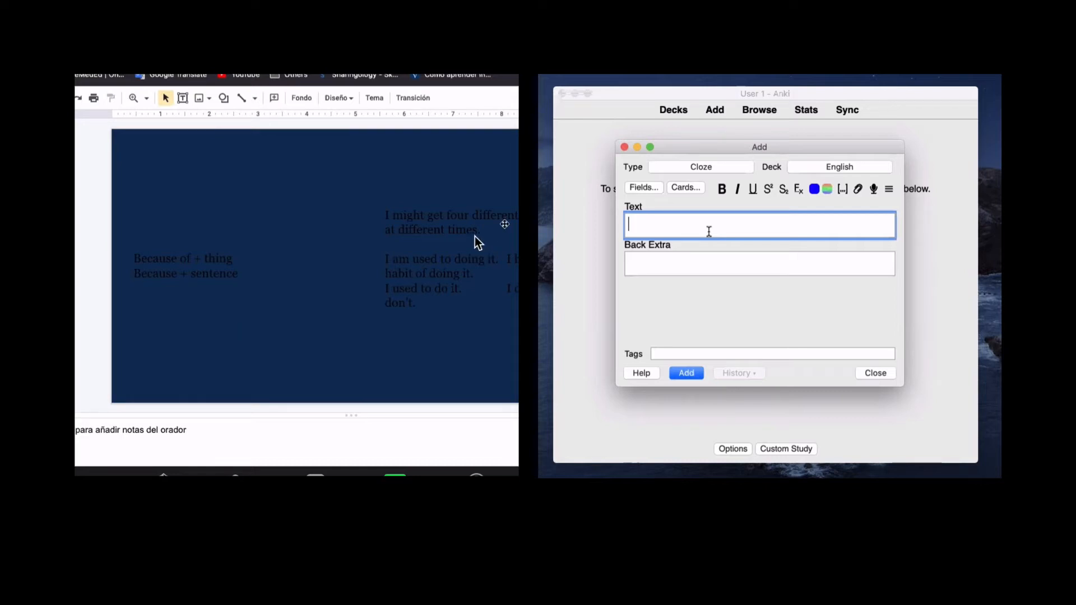
- Copy the interview sentence from the slide, paste it into Anki's Text field, and cloze 'times'
drag(494, 225, 374, 211)
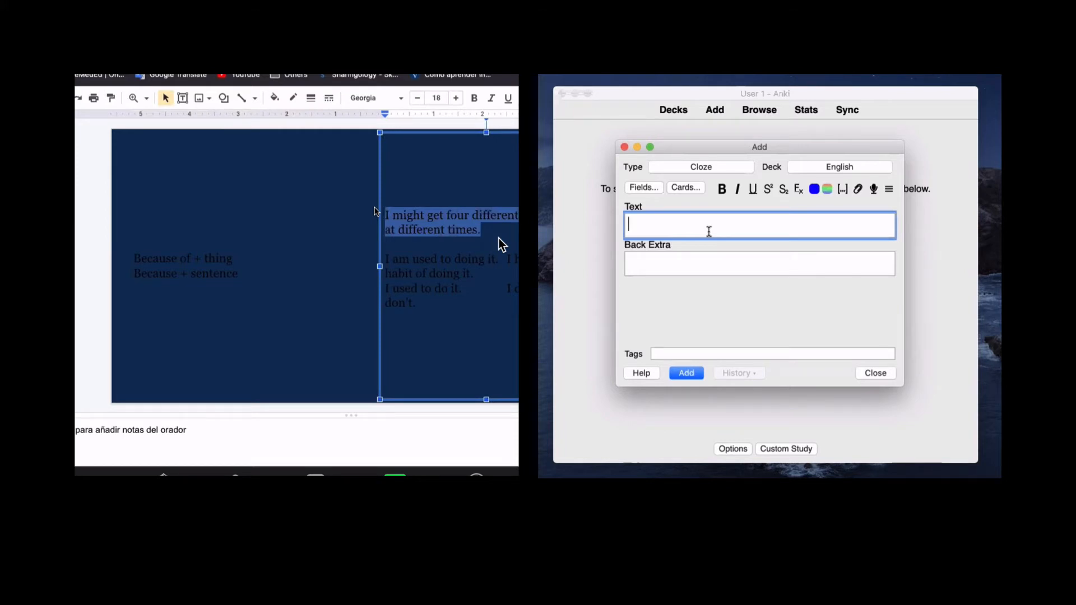
key(ctrl+Up)
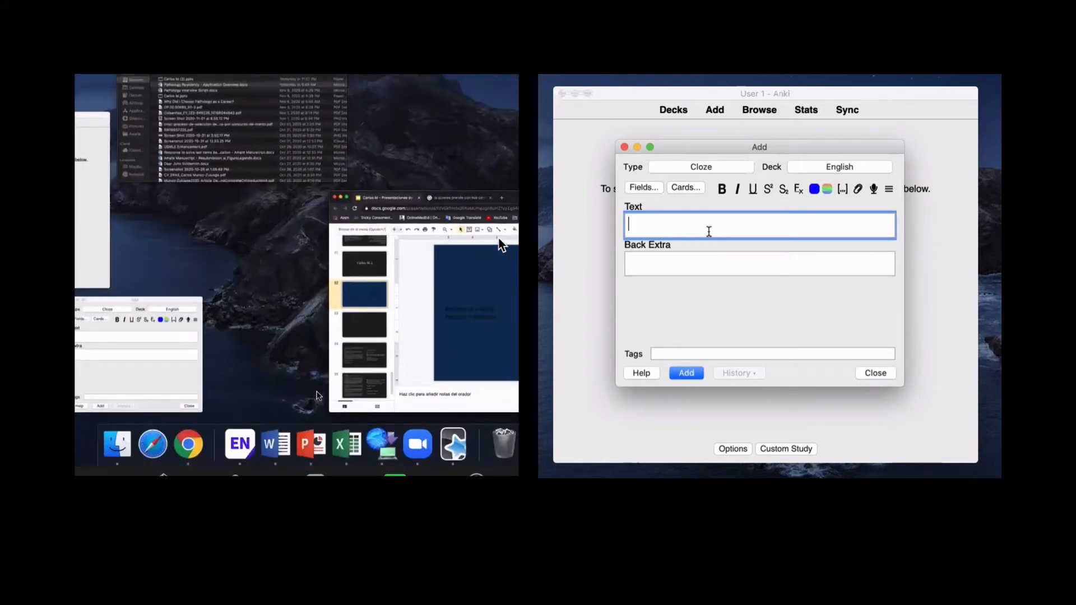
click(159, 348)
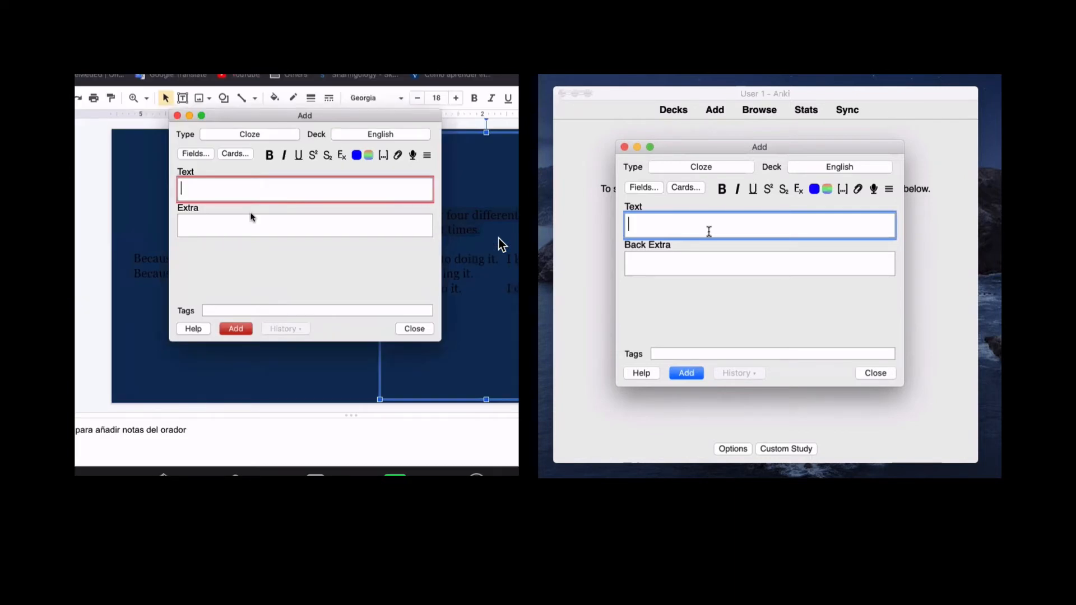
text(I might get four different interviews at different times.)
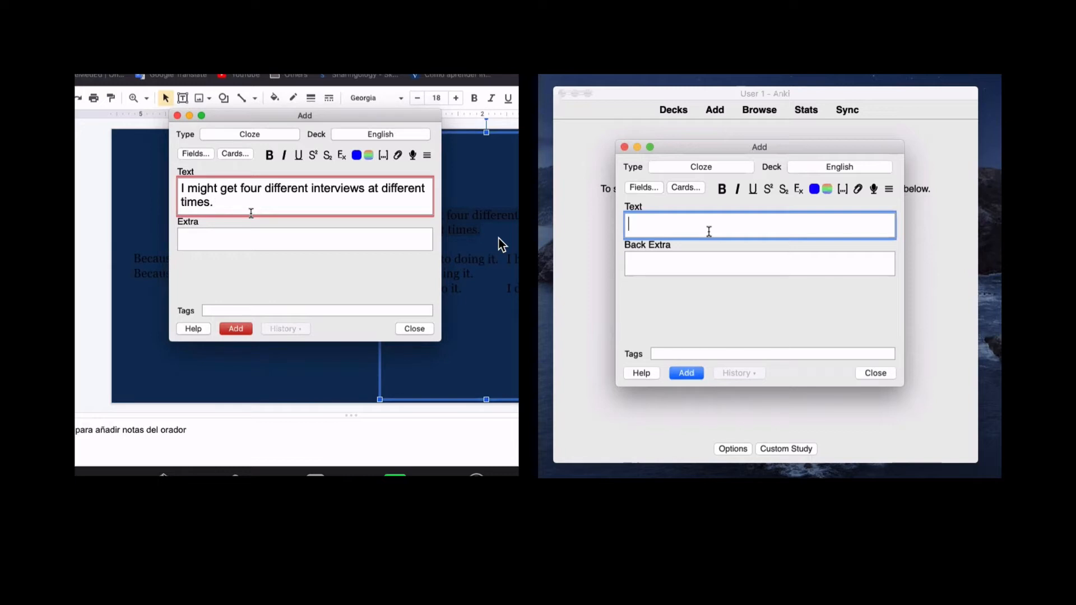
double_click(184, 202)
click(383, 157)
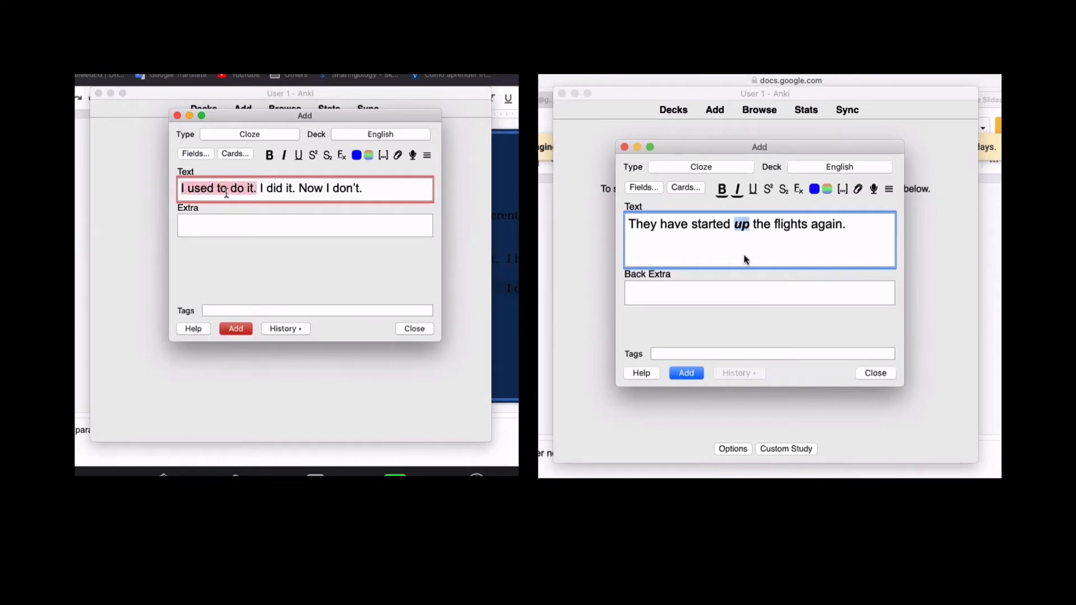
- Cloze 'I used to do it.' and add that note; cloze 'up' on the second computer
click(383, 157)
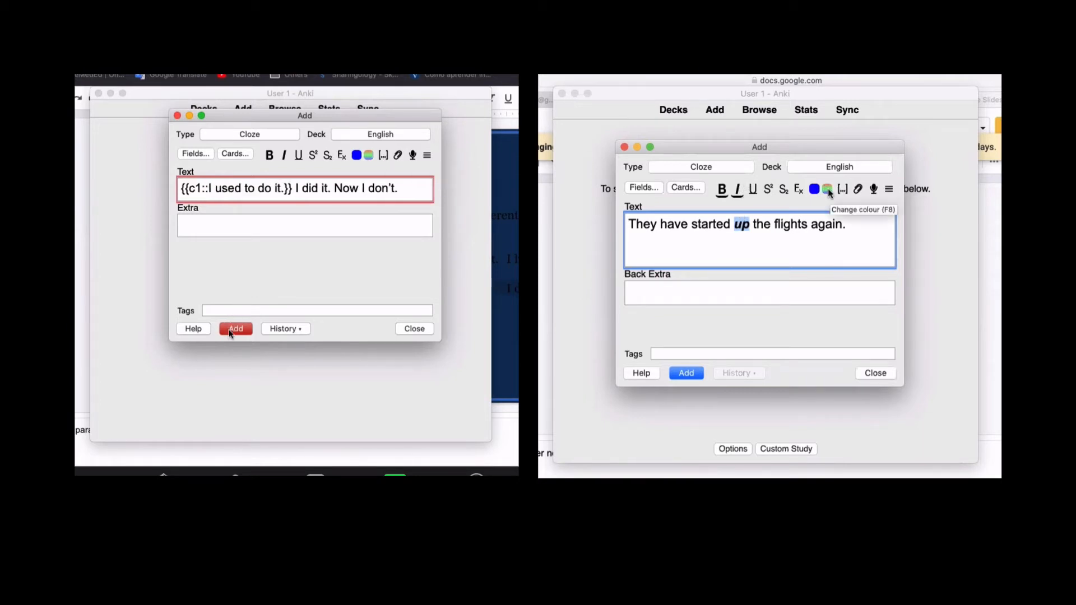
click(232, 328)
click(841, 193)
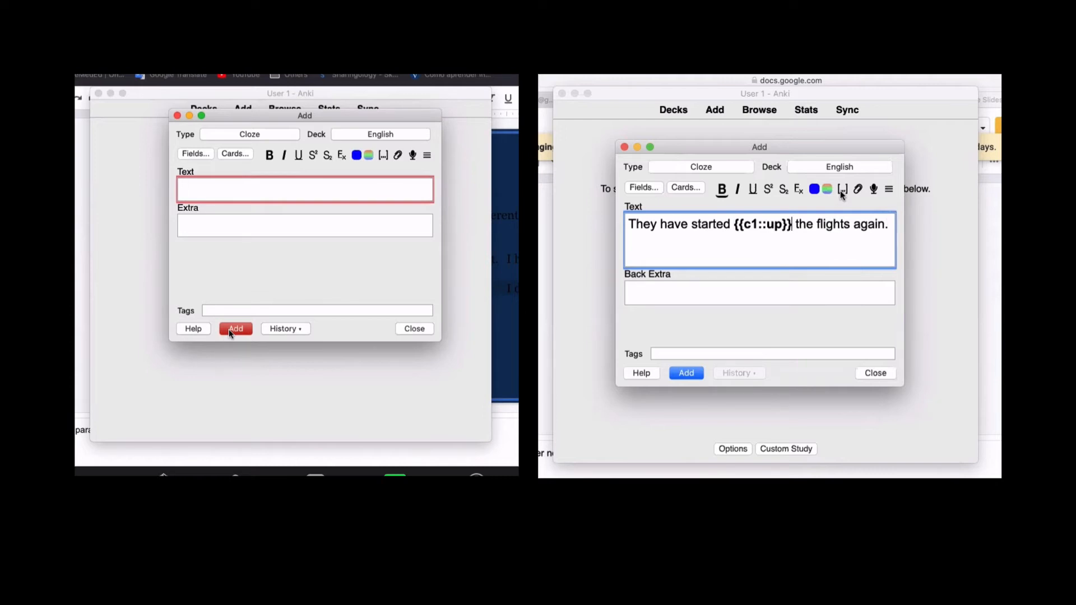
- Add the 'They have started {{c1::up}} the flights again.' note and delete the stray {{c1::}} marker
click(384, 156)
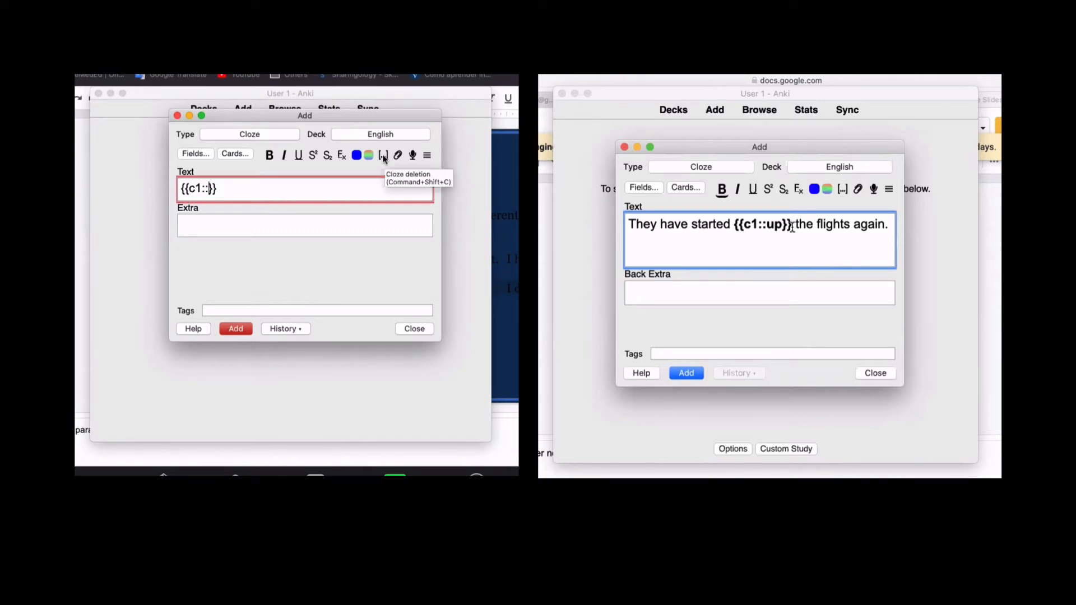
drag(791, 224, 734, 225)
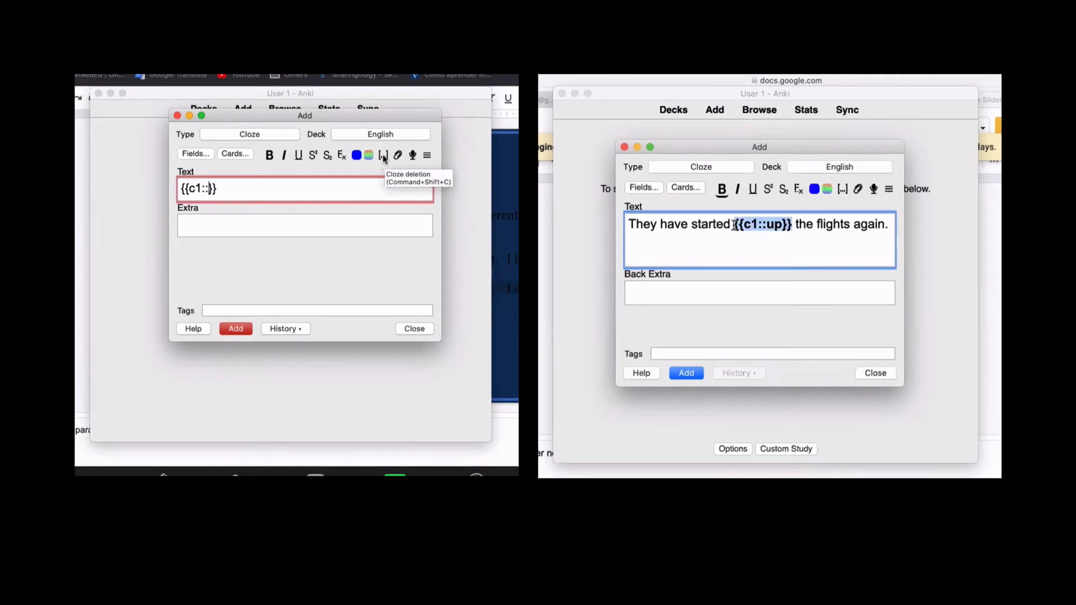
click(796, 229)
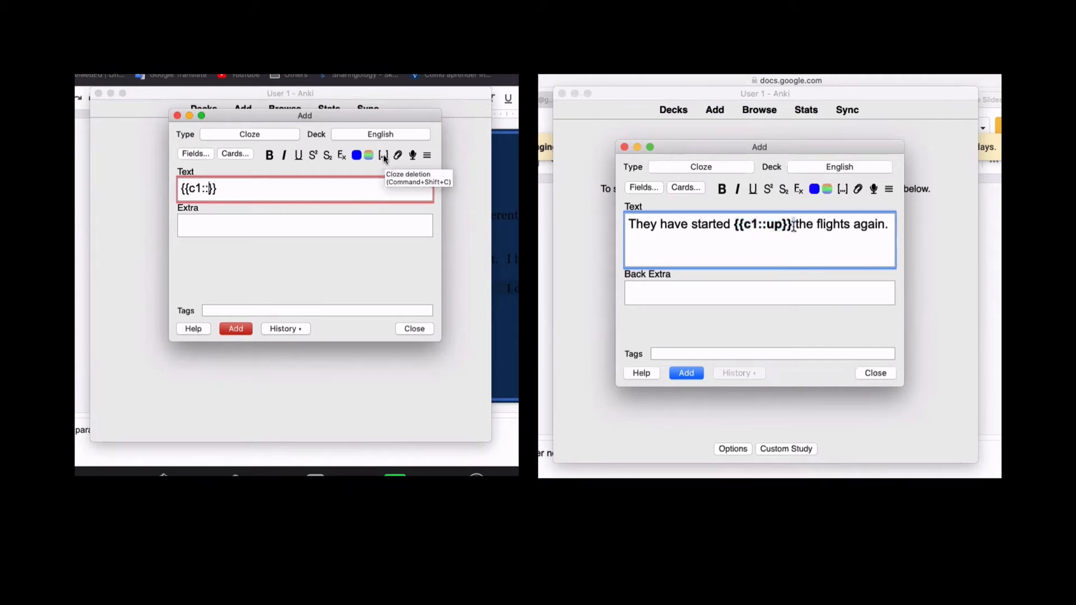
click(680, 372)
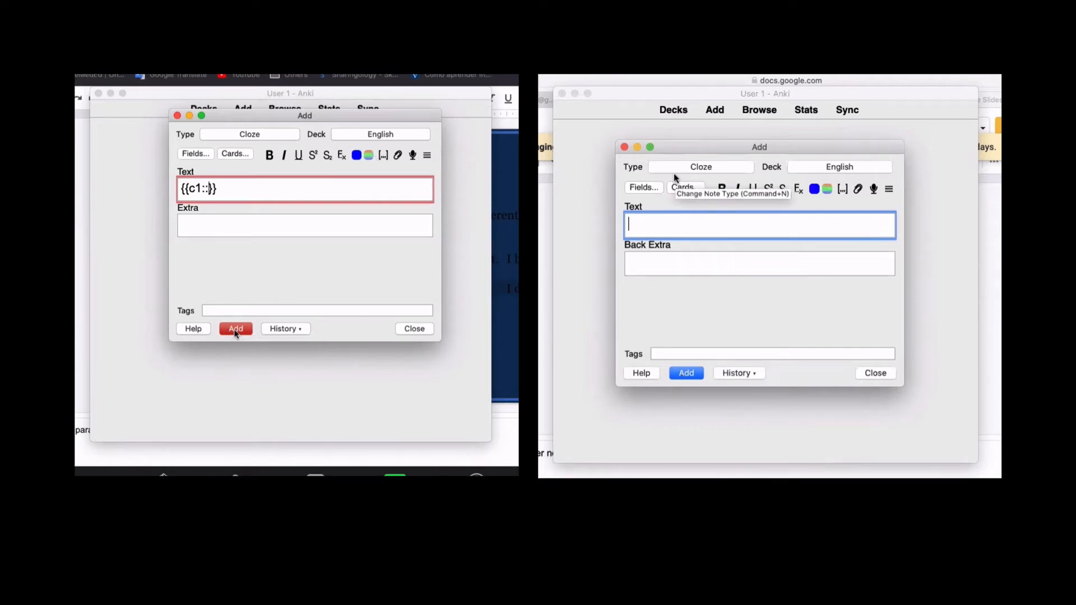
key(super+a)
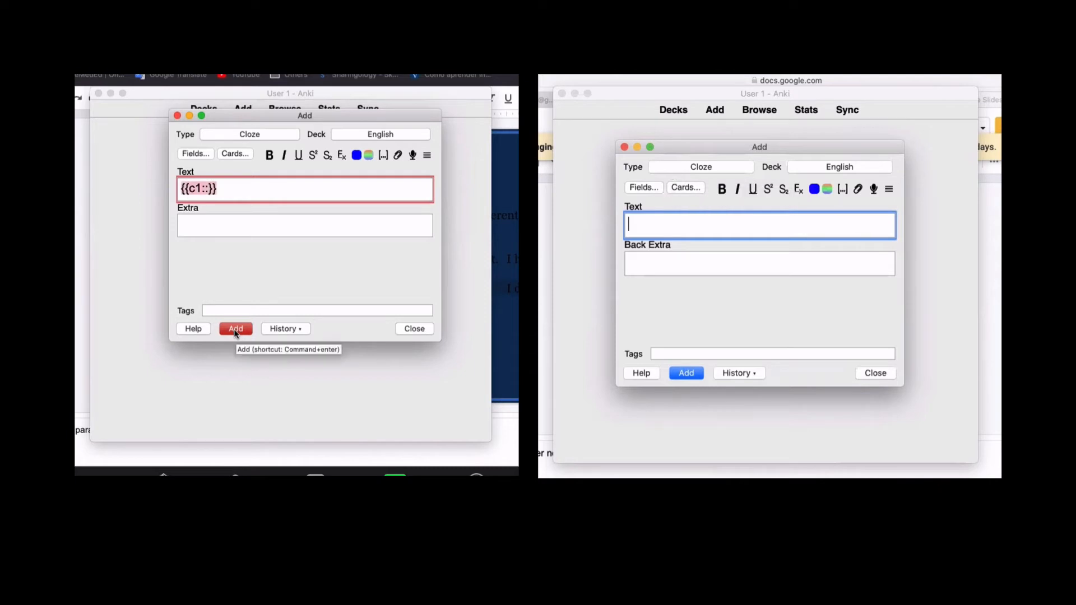
key(BackSpace)
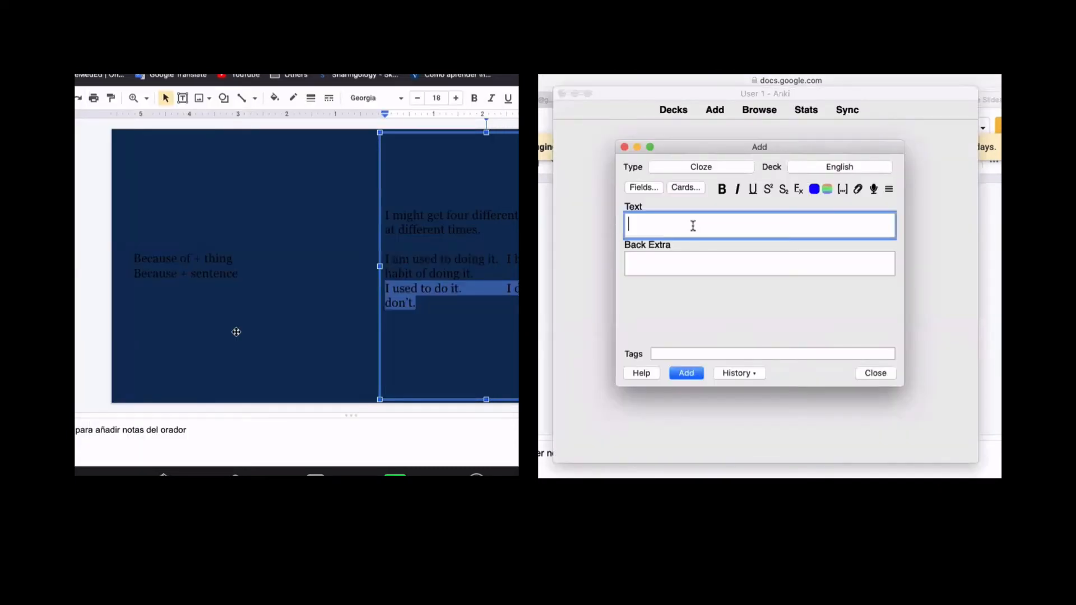
- Clear the leftover text, then add the girlfriend-from-Canada sentence with 'had' clozed
text(They have started up the flights again.)
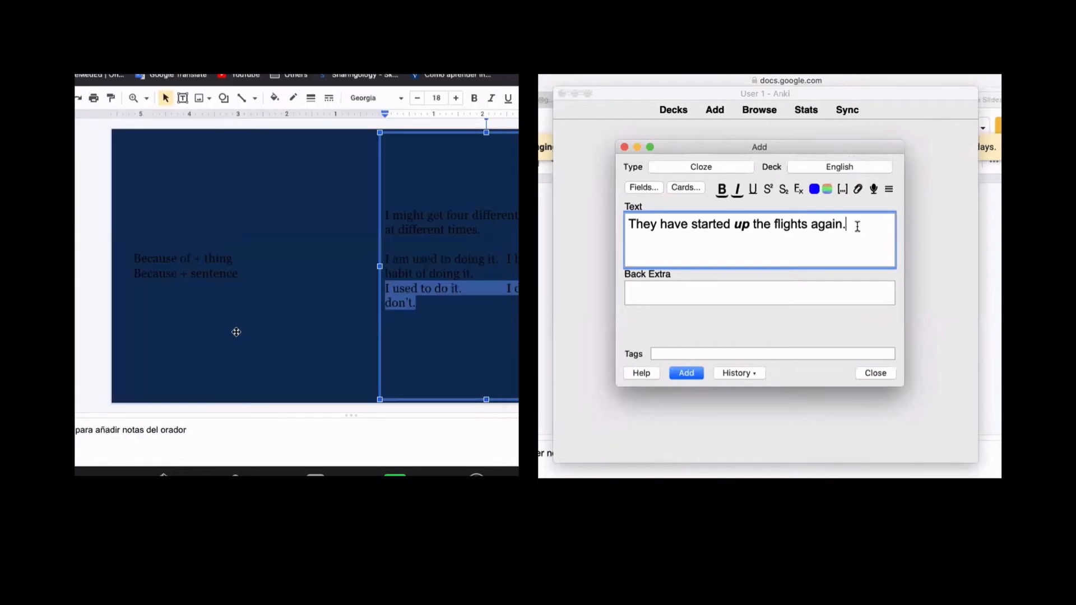
key(super+a)
key(BackSpace)
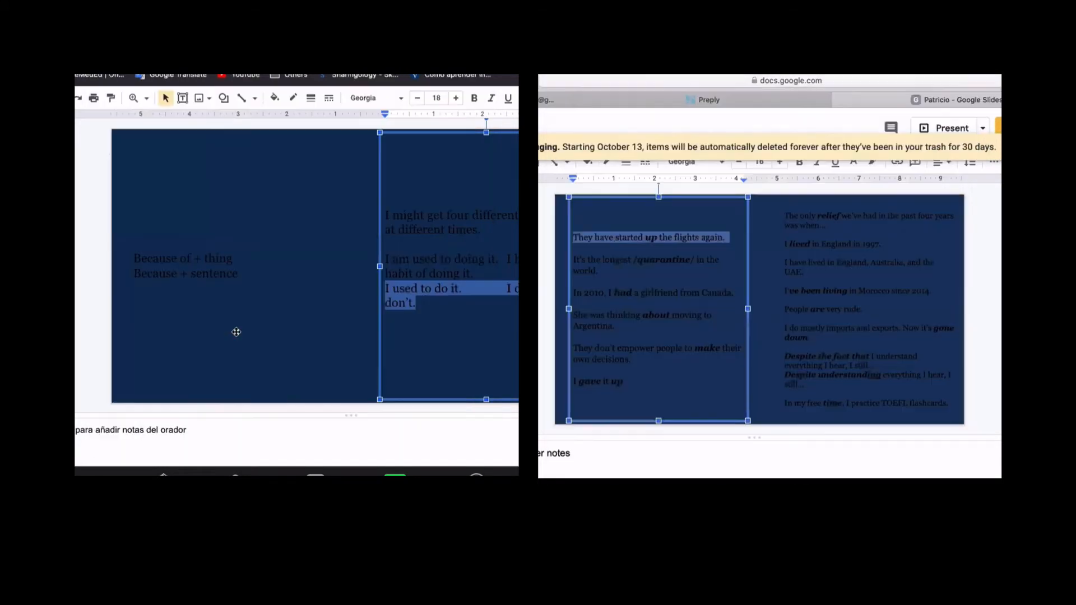
drag(573, 292, 738, 292)
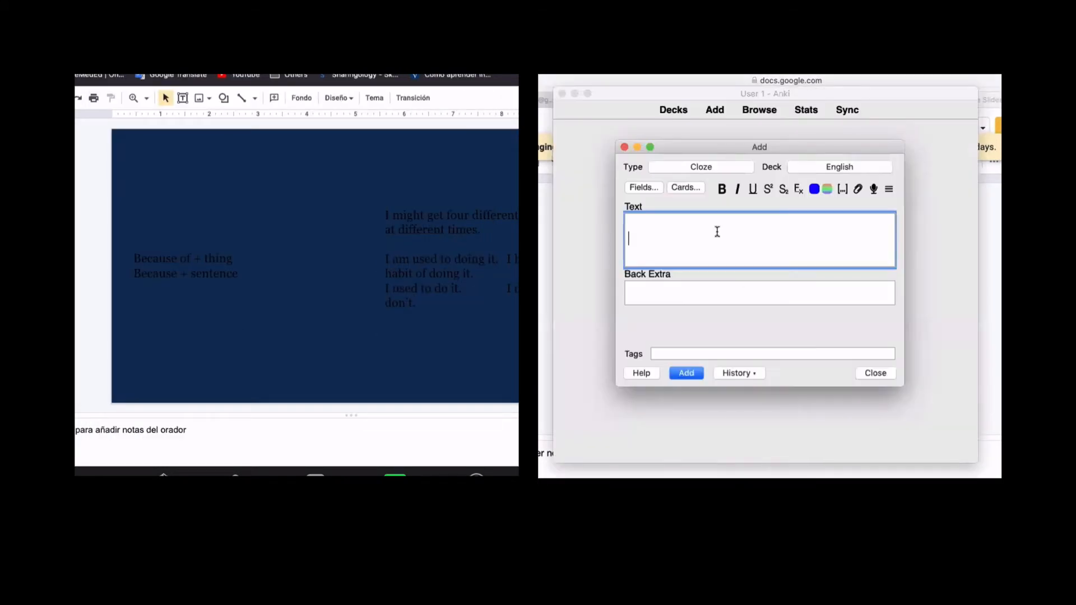
text(In 2010, I had a girlfriend from Canada.)
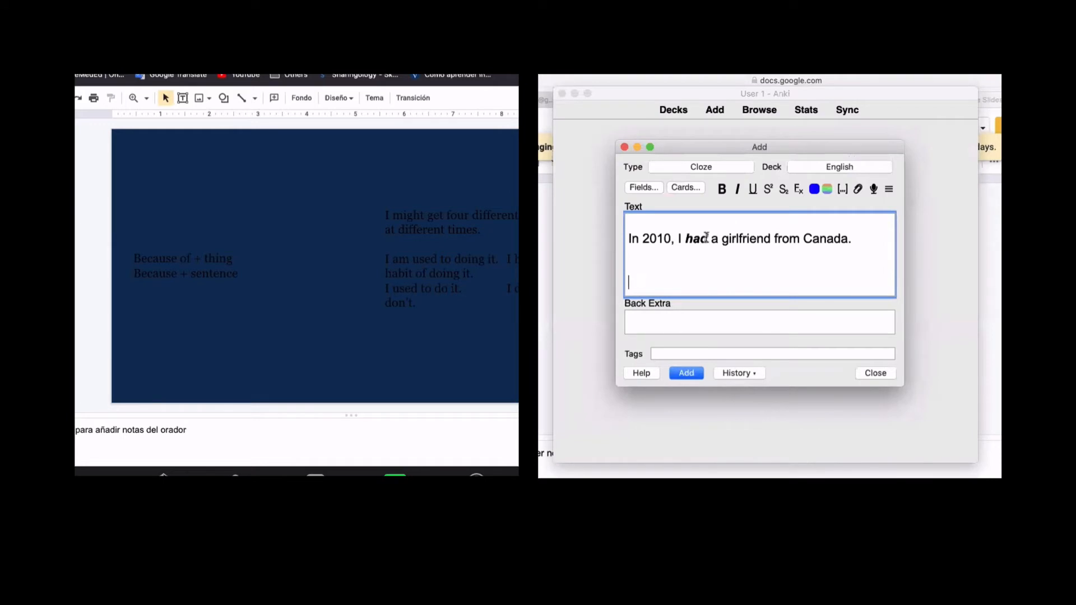
drag(710, 239, 684, 238)
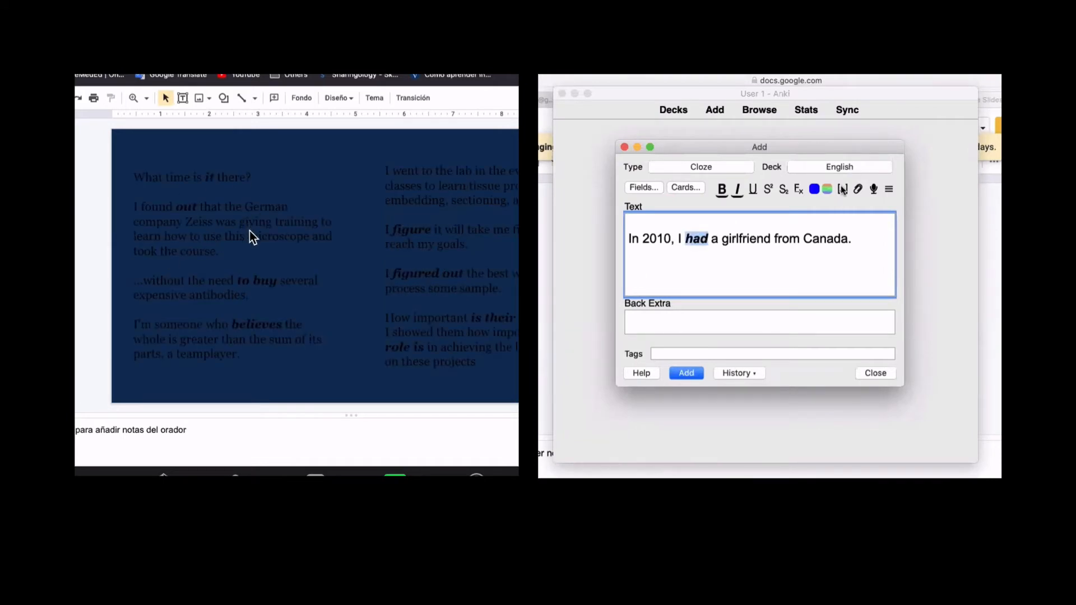
click(842, 189)
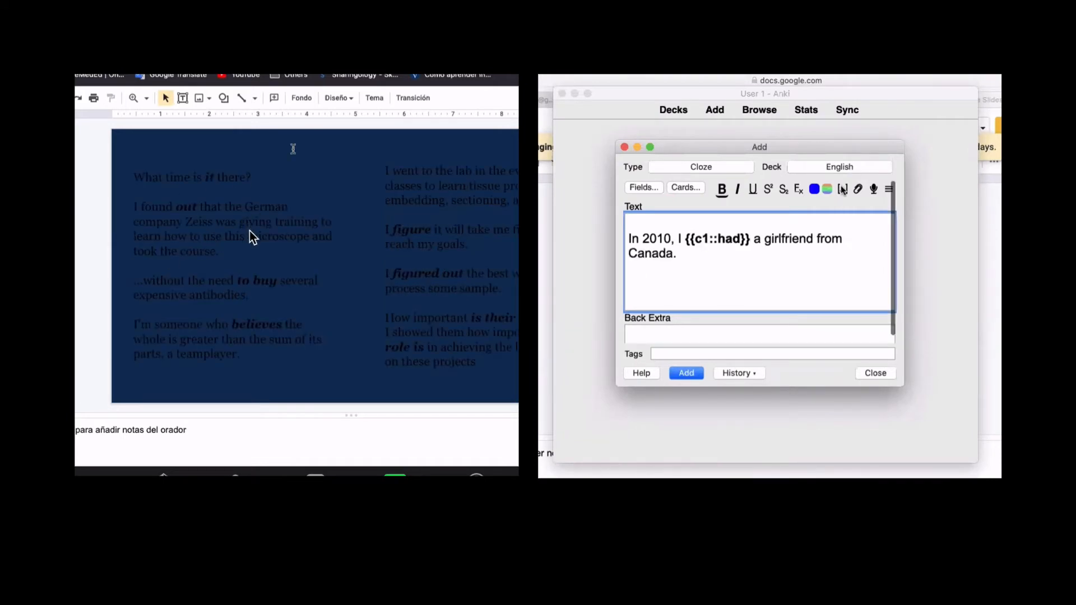
key(super+Return)
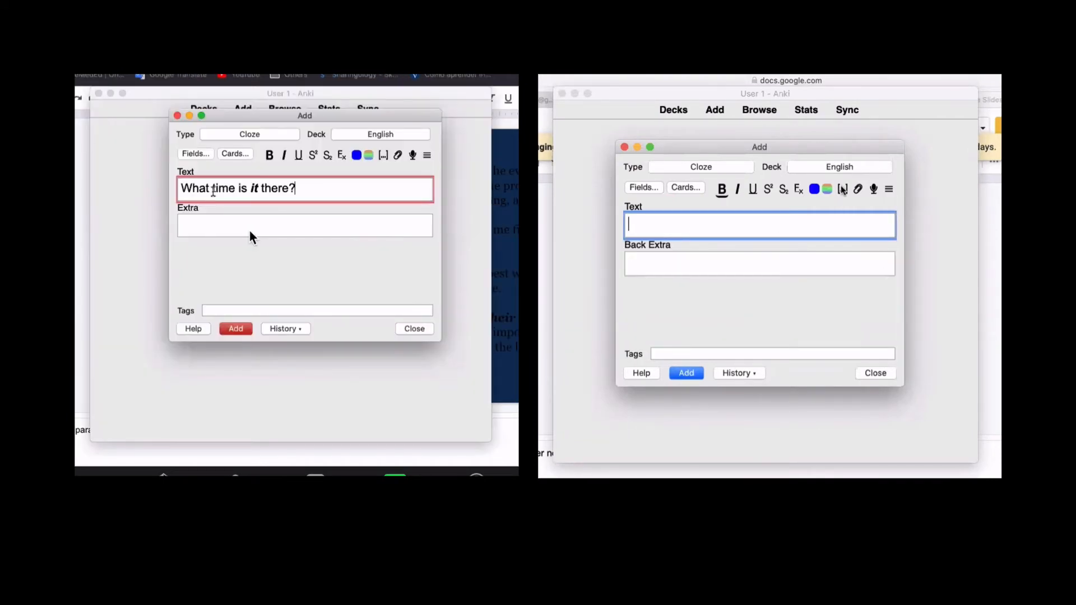
- Add a cloze note hiding 'it' in the question sentence
double_click(254, 188)
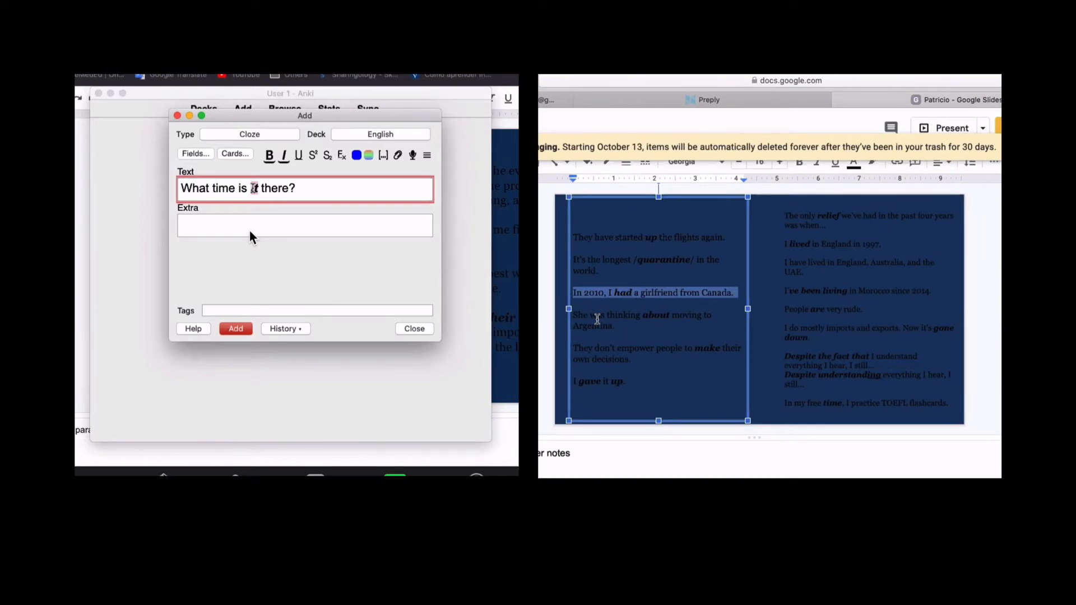
triple_click(597, 319)
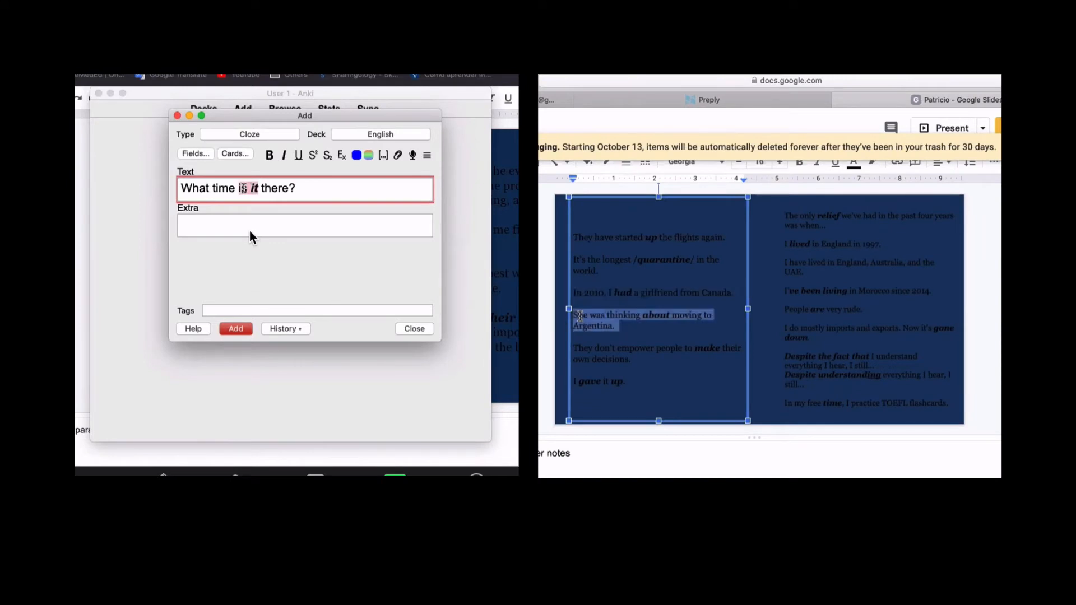
key(super+shift+c)
key(super+Return)
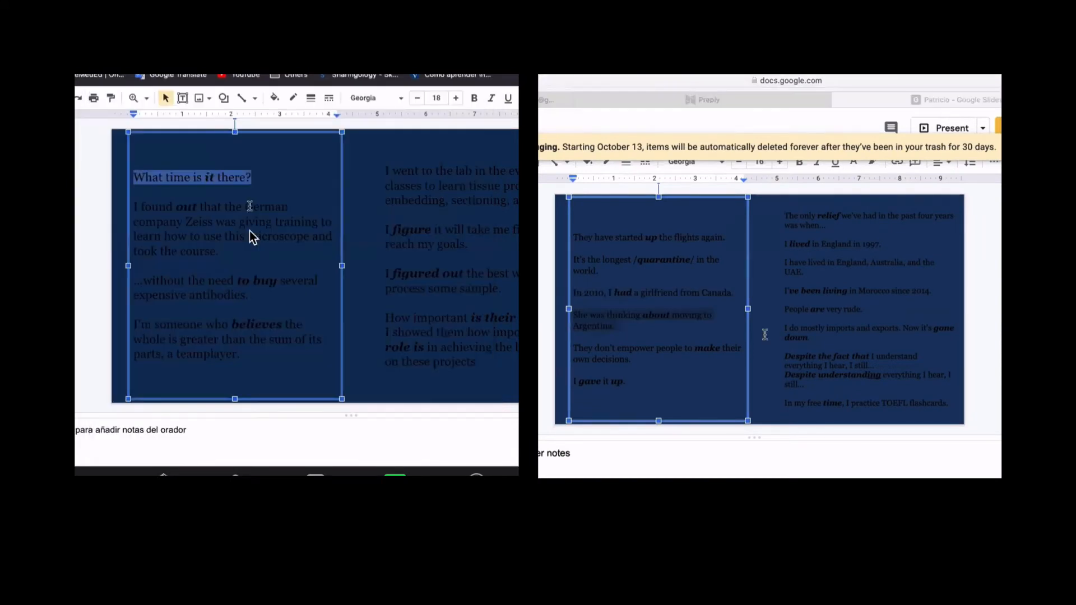
- Add cloze notes hiding 'about' in the Argentina sentence and 'found out'
key(super+v)
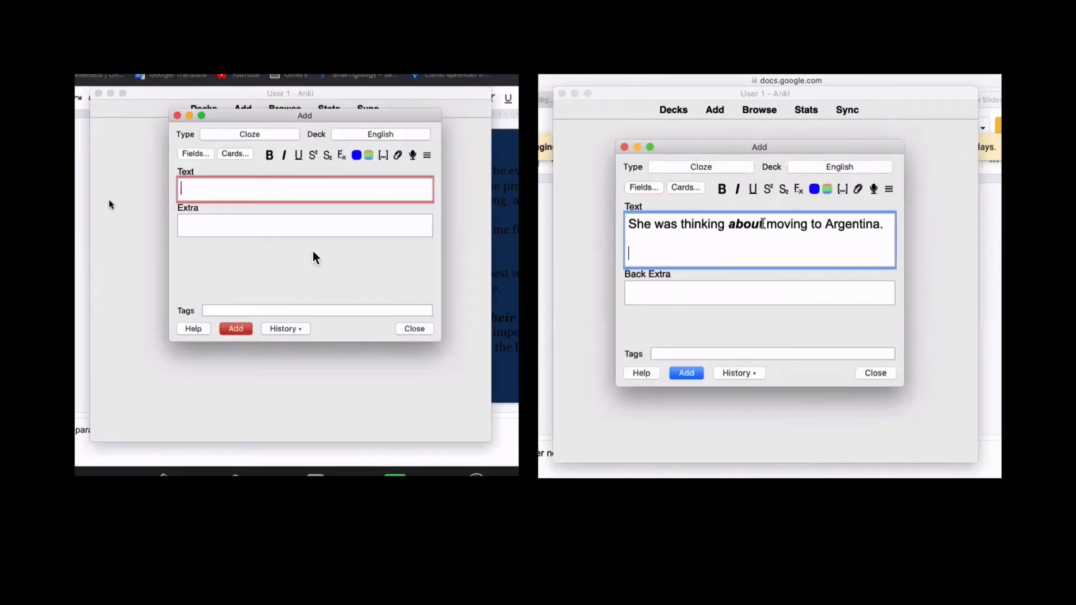
key(super+v)
double_click(760, 224)
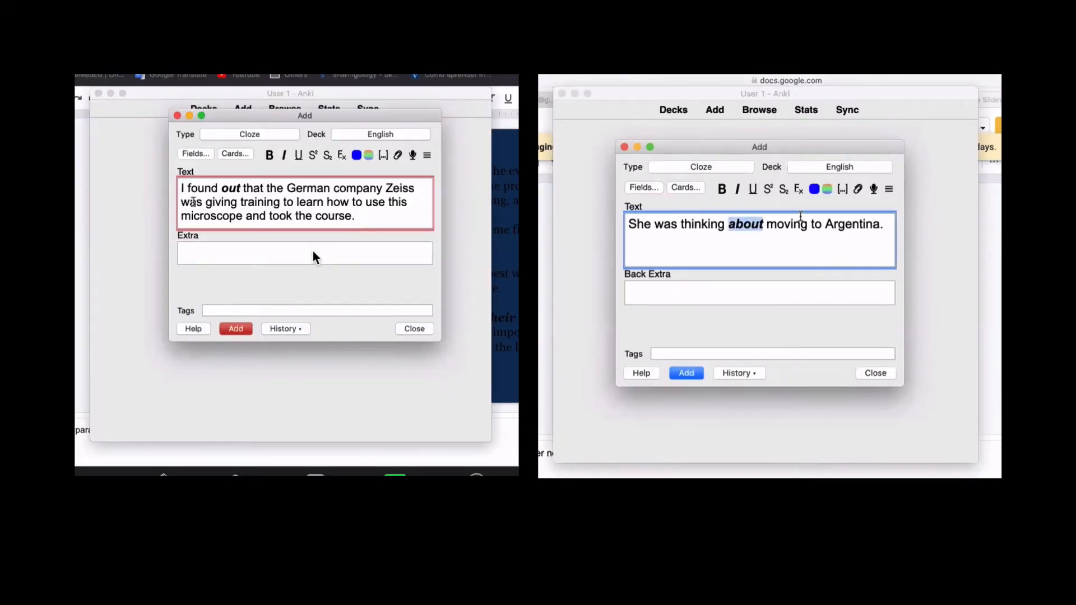
drag(187, 188, 239, 188)
click(842, 190)
key(super+shift+c)
key(super+Return)
key(super+Tab)
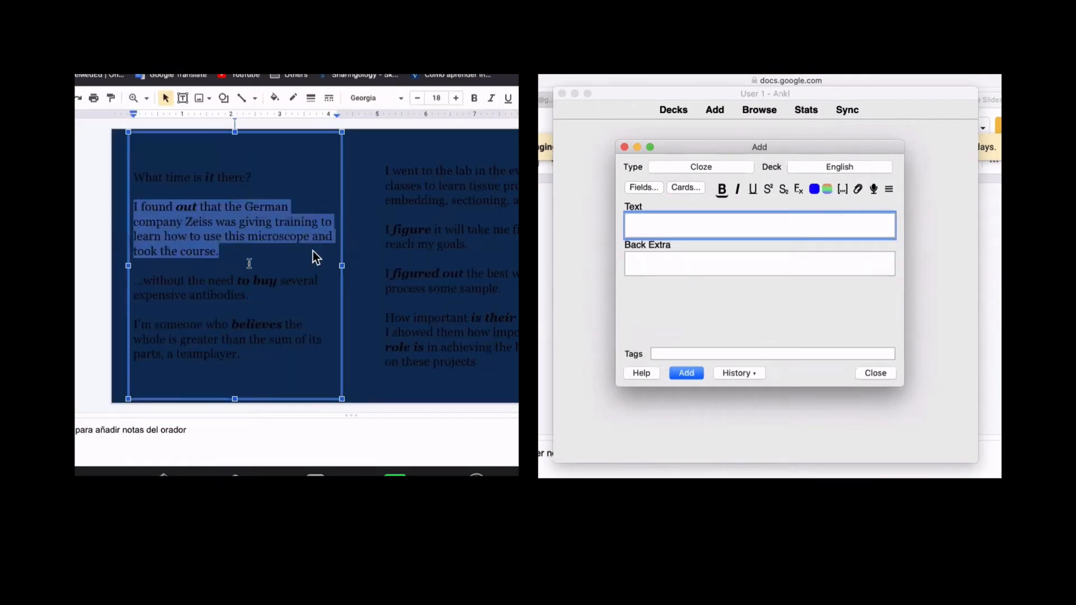
key(super+Tab)
- Copy the antibodies sentence into Anki and add it with 'to buy' clozed
drag(248, 296, 81, 275)
key(super+c)
key(super+Tab)
key(super+v)
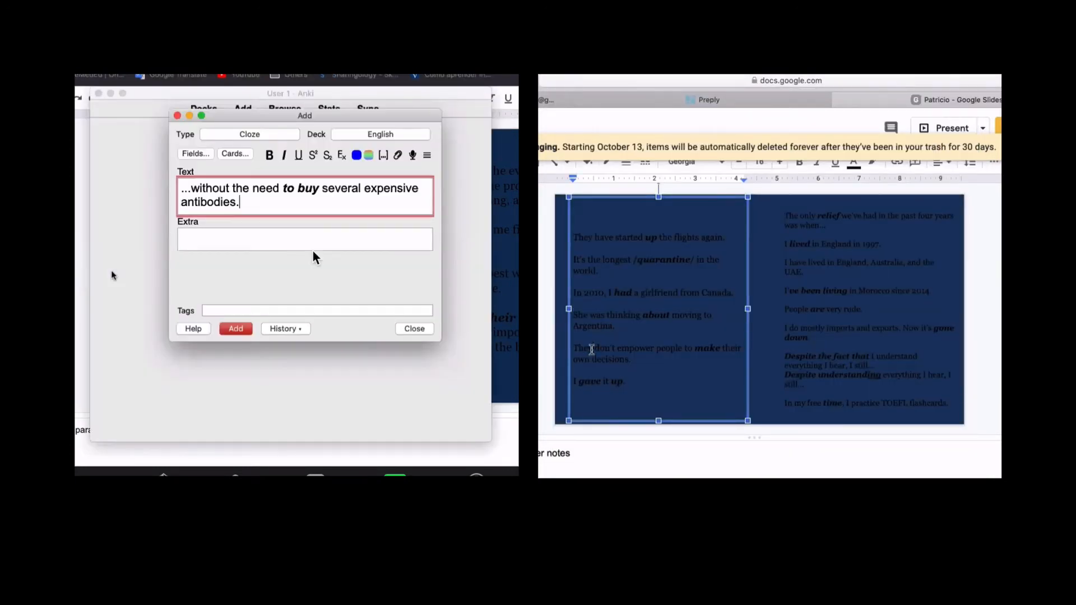
key(super+Tab)
drag(283, 189, 319, 189)
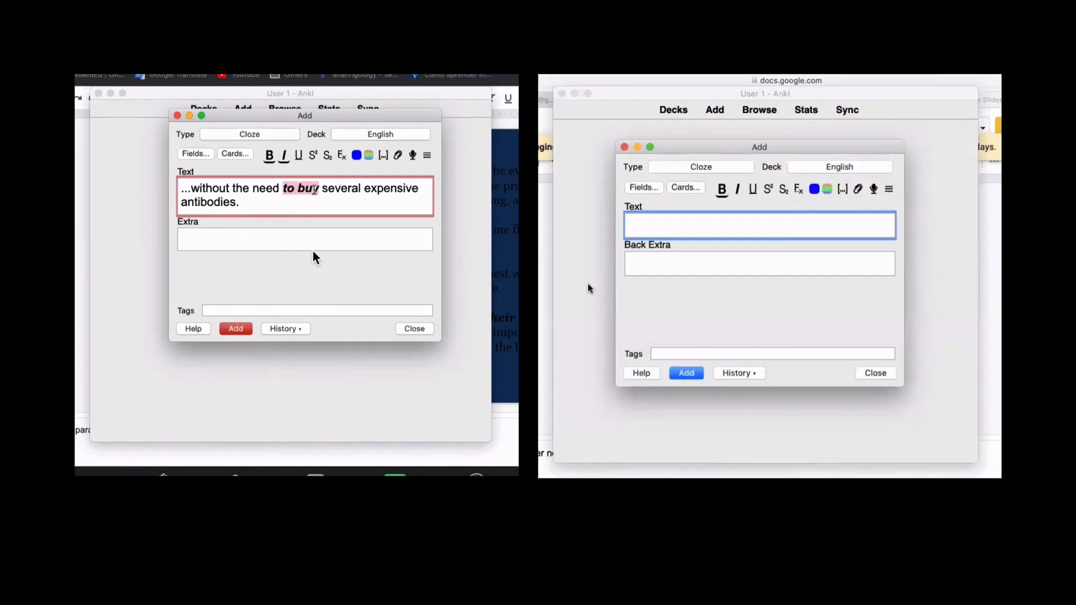
key(super+shift+c)
key(super+Return)
key(super+Tab)
- Copy the teamwork sentence into Anki's Text field and select the next sentences on the slide
drag(246, 355, 97, 335)
key(shift+Up)
key(super+c)
key(super+Tab)
key(super+v)
key(super+Tab)
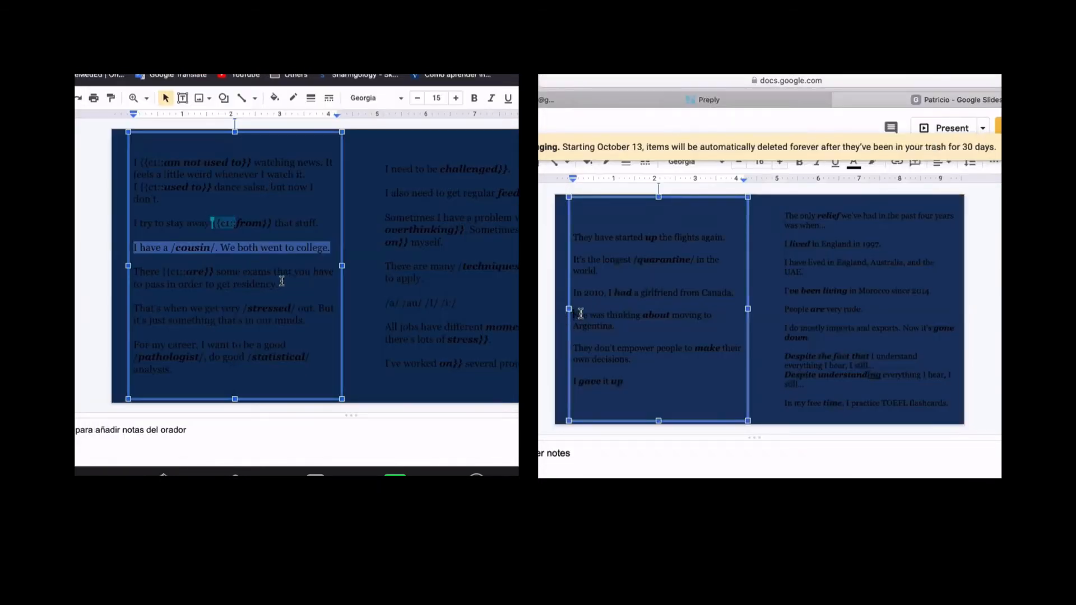
drag(576, 314, 616, 325)
drag(280, 283, 135, 270)
drag(617, 325, 575, 315)
click(639, 330)
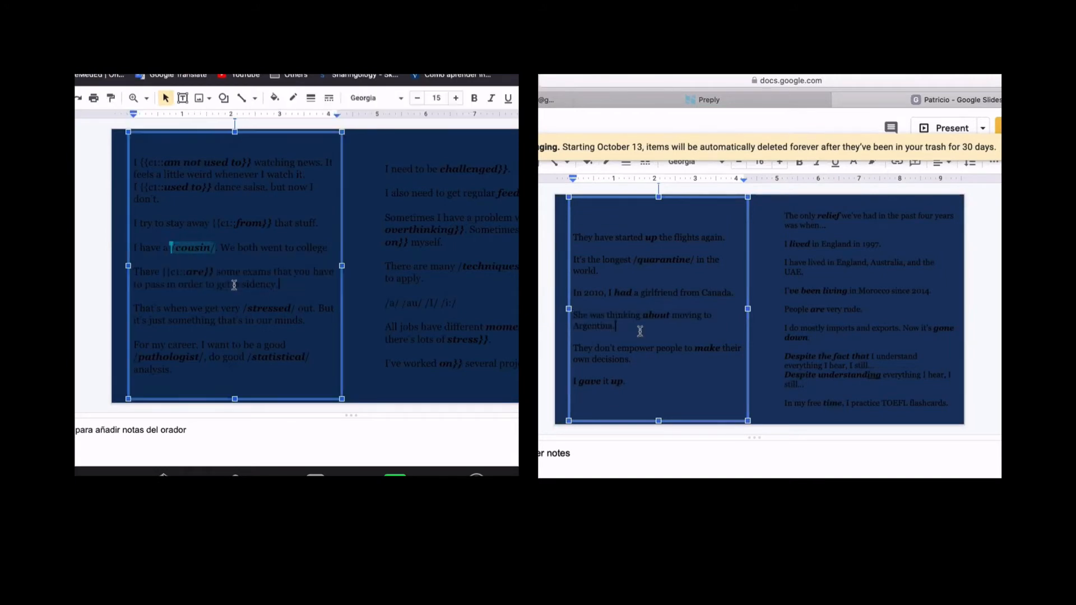
- Copy the 'They don't empower' sentence and the next one into Anki and add them as cloze notes
triple_click(233, 285)
key(super+c)
key(super+Tab)
drag(634, 361, 569, 350)
key(super+v)
key(super+Return)
key(super+Tab)
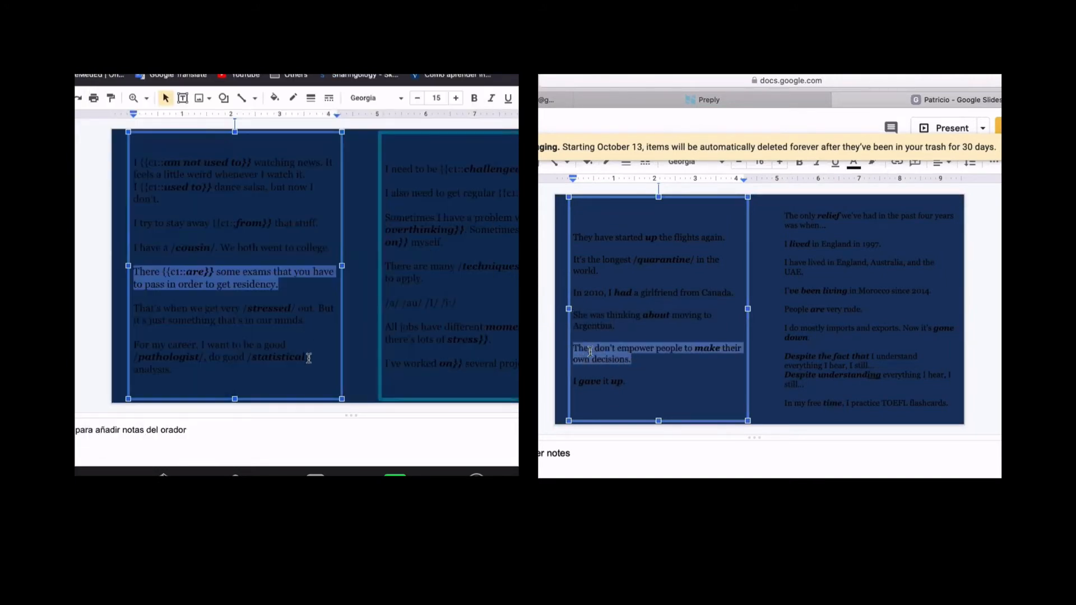
key(super+Tab)
key(super+c)
key(super+Tab)
key(super+v)
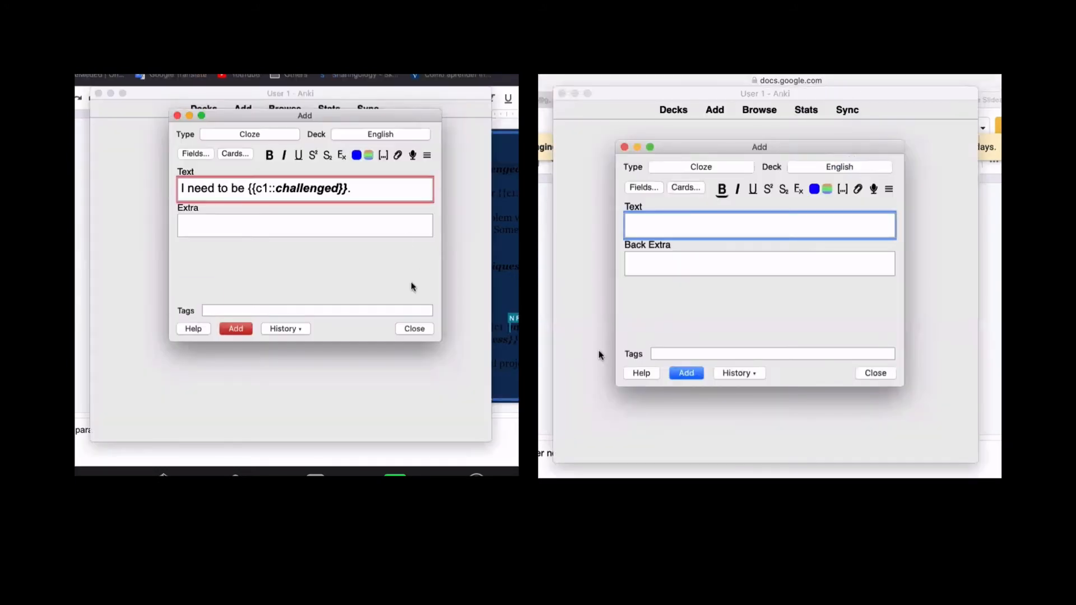
key(super+Return)
key(super+Tab)
key(super+v)
- Add the next two slide paragraphs as cloze notes, hiding 'make'
double_click(813, 226)
drag(517, 194, 379, 196)
key(super+c)
key(super+Tab)
key(super+v)
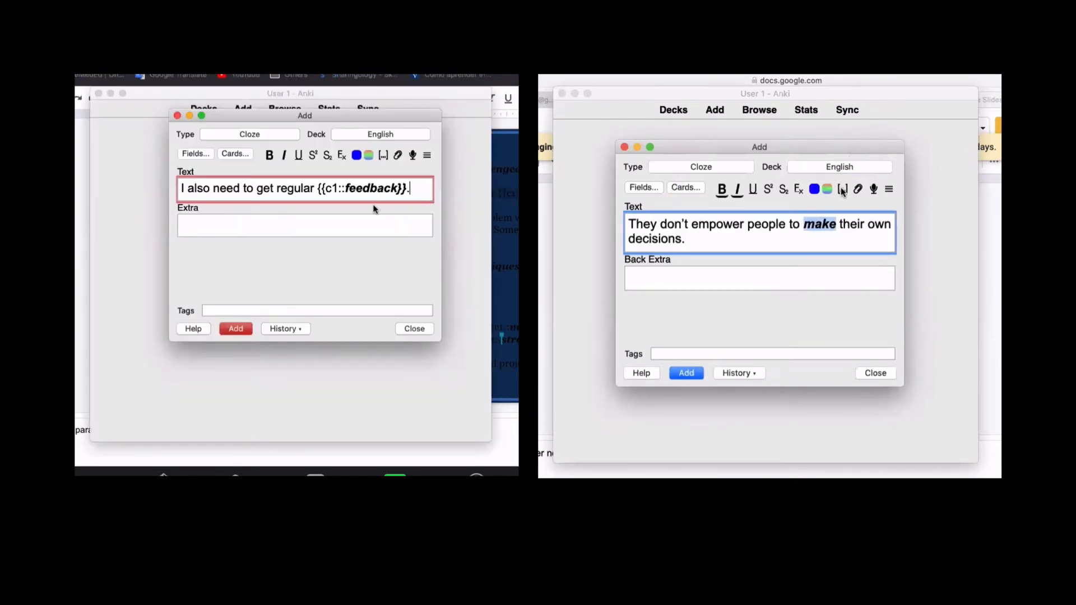
key(super+Return)
key(super+Tab)
drag(492, 242, 376, 224)
key(super+c)
key(super+Tab)
key(super+v)
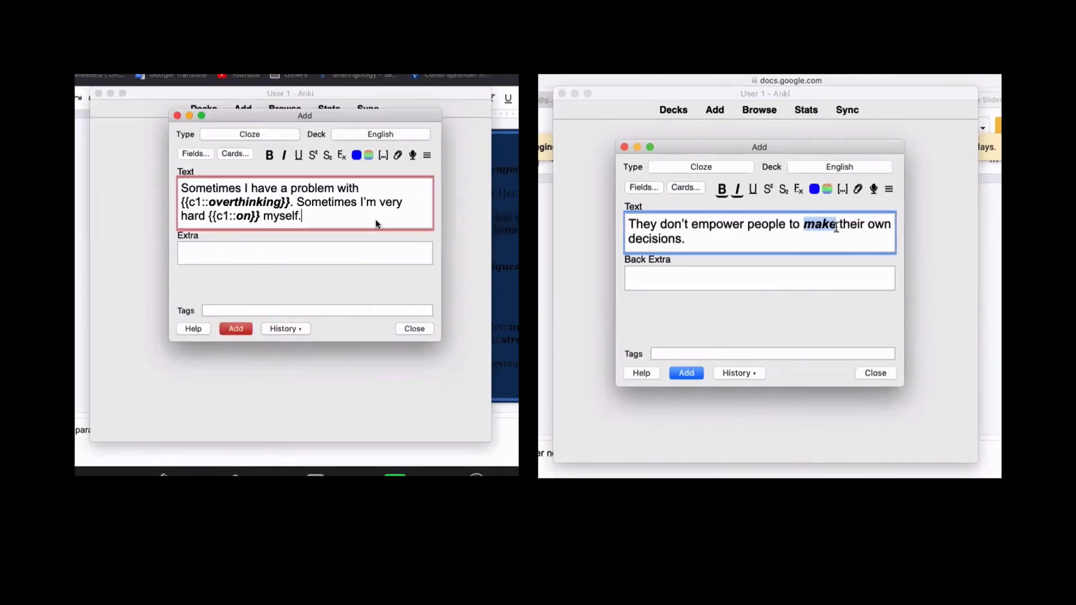
key(super+Return)
key(super+Tab)
key(super+shift+c)
- Copy the last paragraph into Anki, add it as a note, and bring Google Slides back
drag(511, 333, 388, 338)
key(super+c)
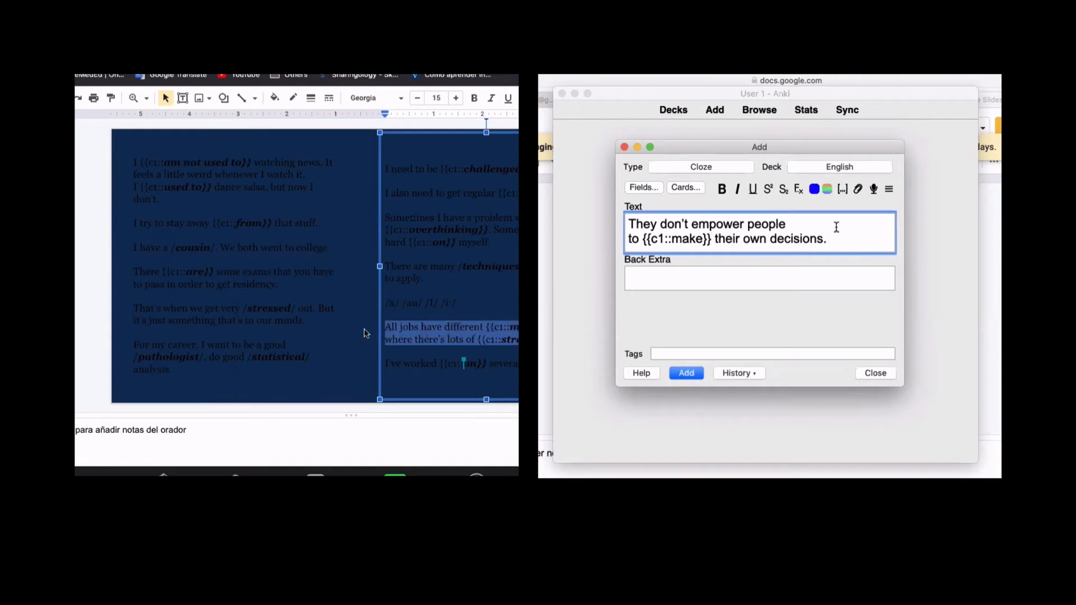
key(super+Return)
key(super+Tab)
key(super+v)
key(super+Return)
key(super+Tab)
key(super+Tab)
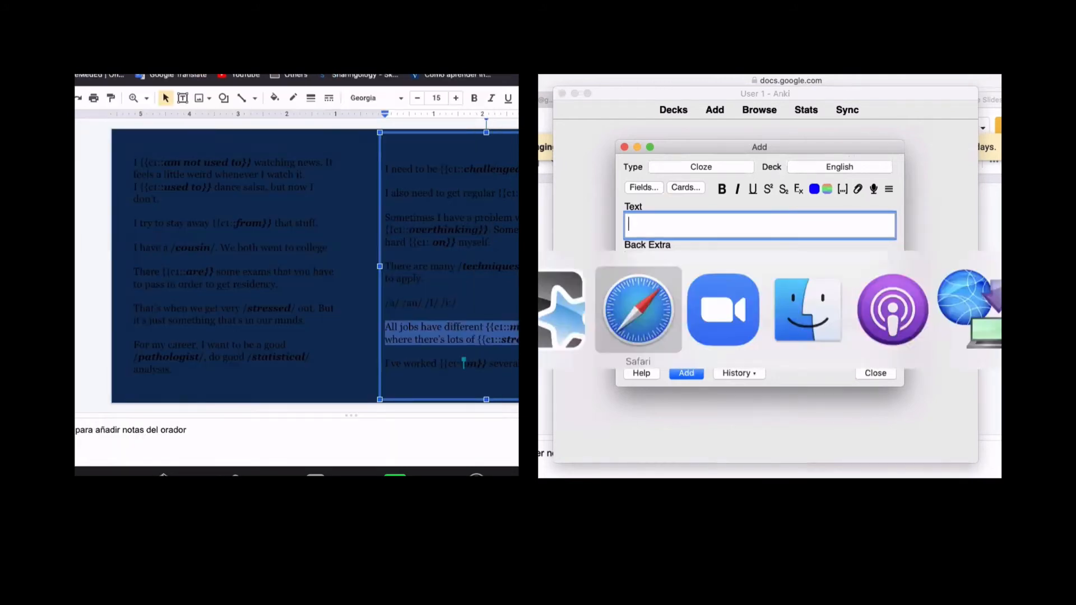
click(608, 384)
- Copy the I've worked and imports-and-exports sentences into the Add windows' Text fields
triple_click(608, 383)
triple_click(792, 329)
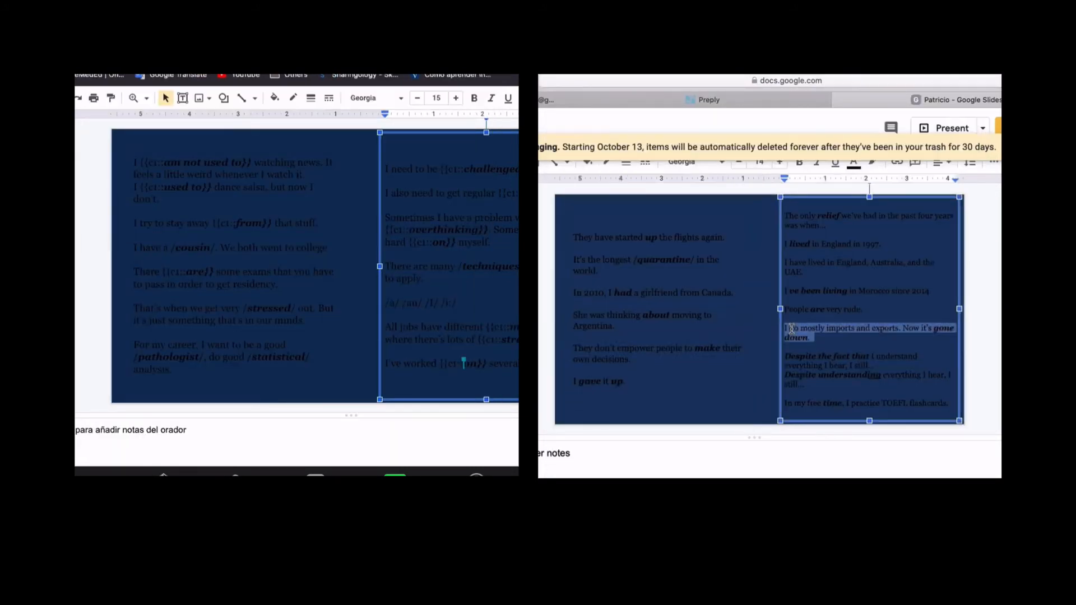
drag(517, 365, 386, 363)
key(super+Tab)
key(super+v)
key(super+Tab)
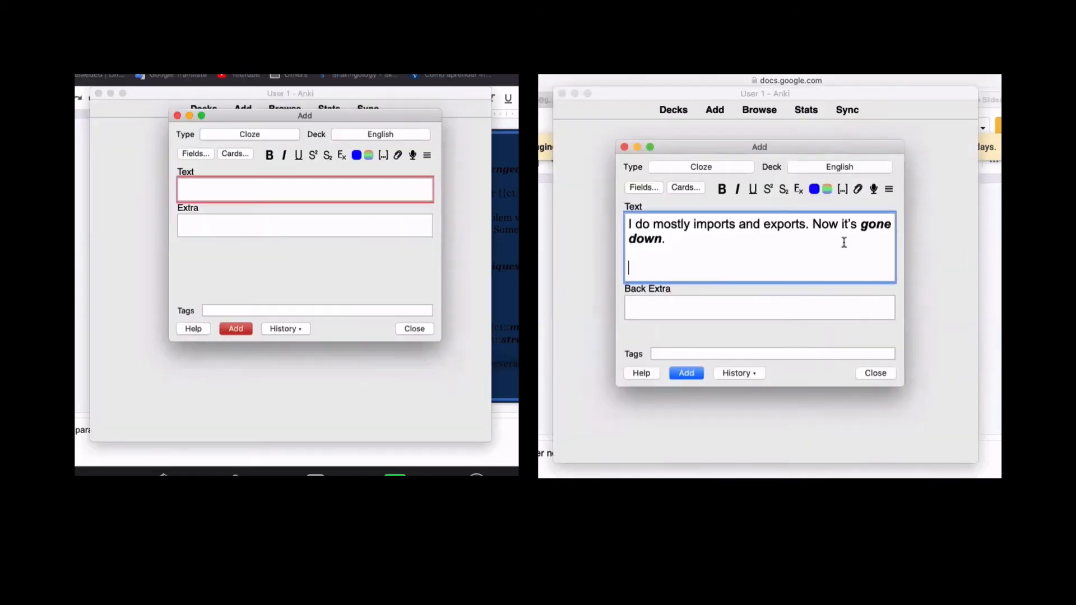
key(super+v)
- Add the 'I've worked {{c1::on}} several projects' note and return to the slides
drag(842, 240, 865, 233)
click(686, 233)
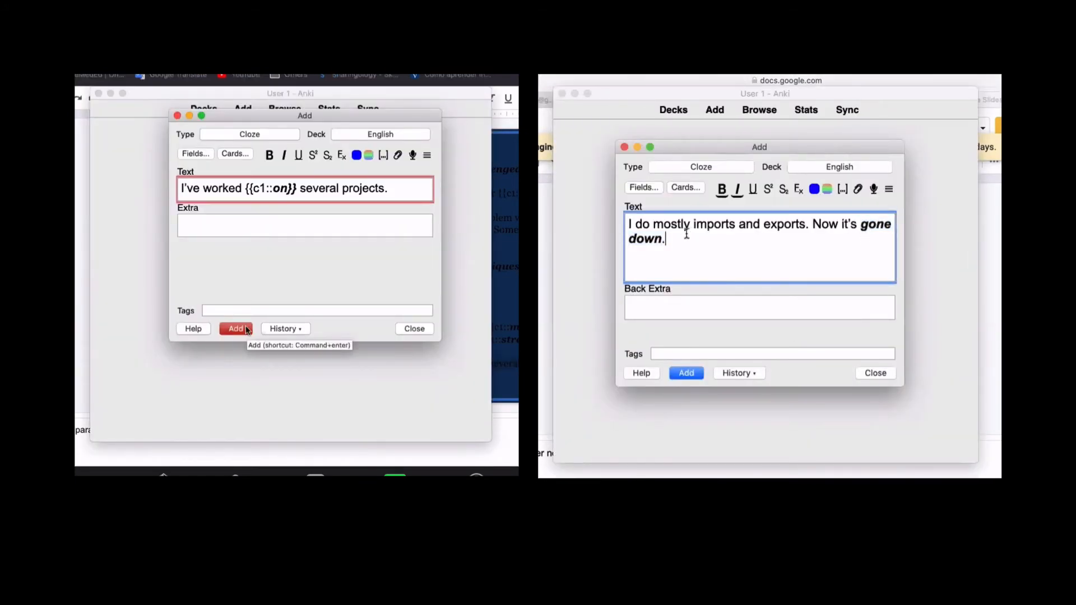
click(236, 329)
key(super+Tab)
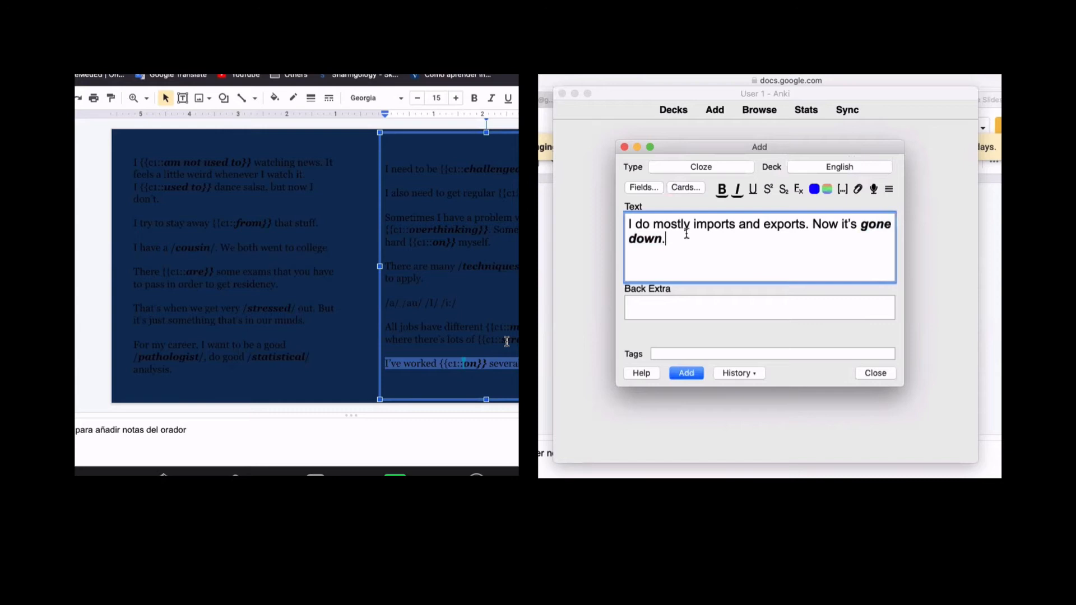
- Replace the period after 'down' with non-bold ' because of the pandemic.' and select 'gone down'
key(BackSpace)
key(super+b)
text(because of the pandemic.)
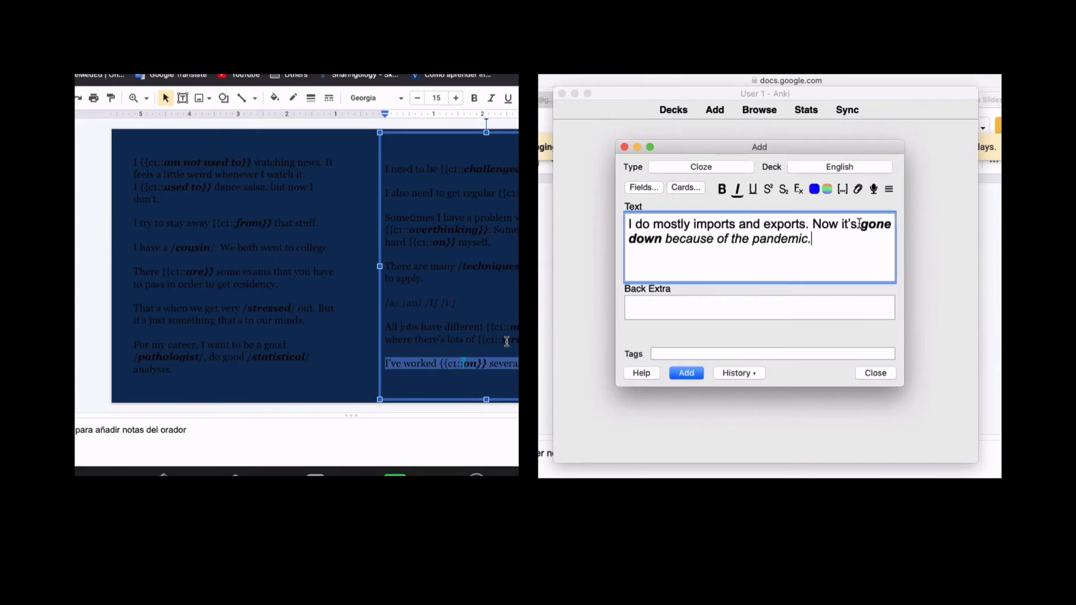
drag(859, 224, 662, 238)
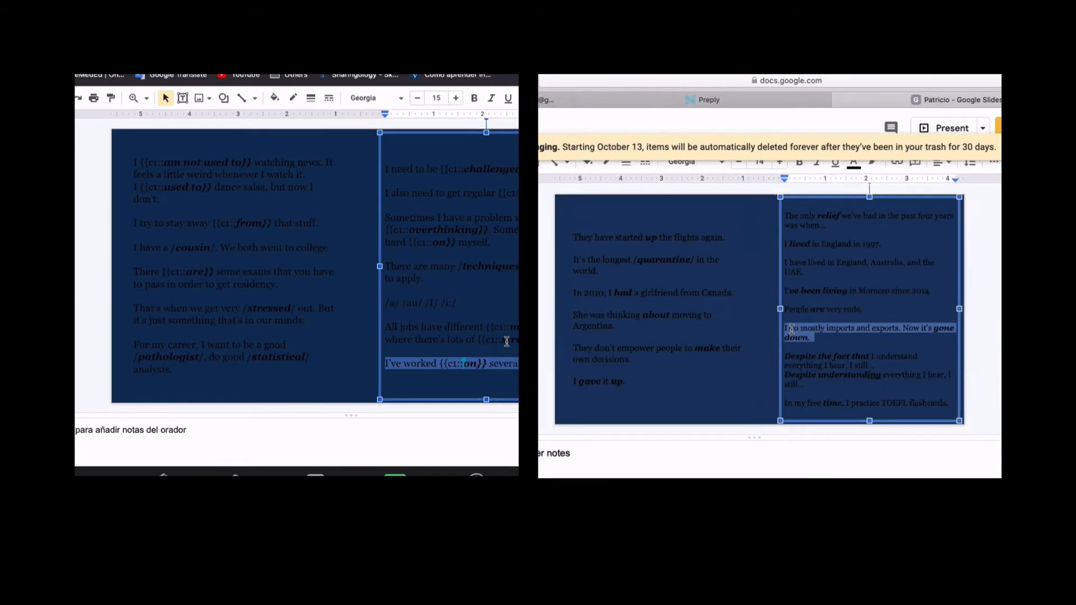
- Add the 'gone down' cloze note to the deck
triple_click(791, 329)
key(super+c)
key(super+Tab)
key(super+v)
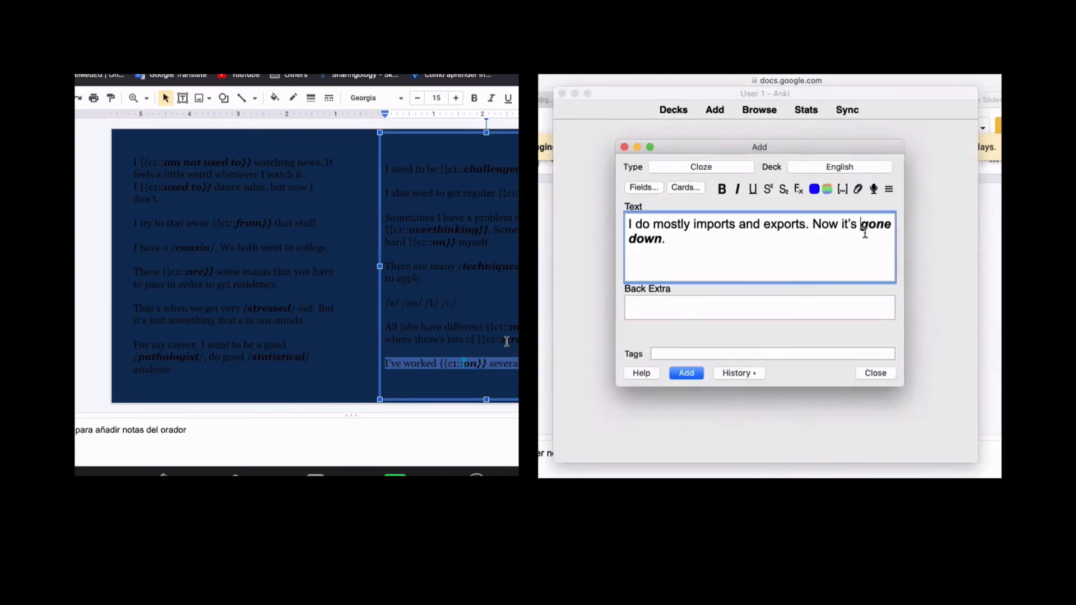
shift+click(863, 231)
click(664, 239)
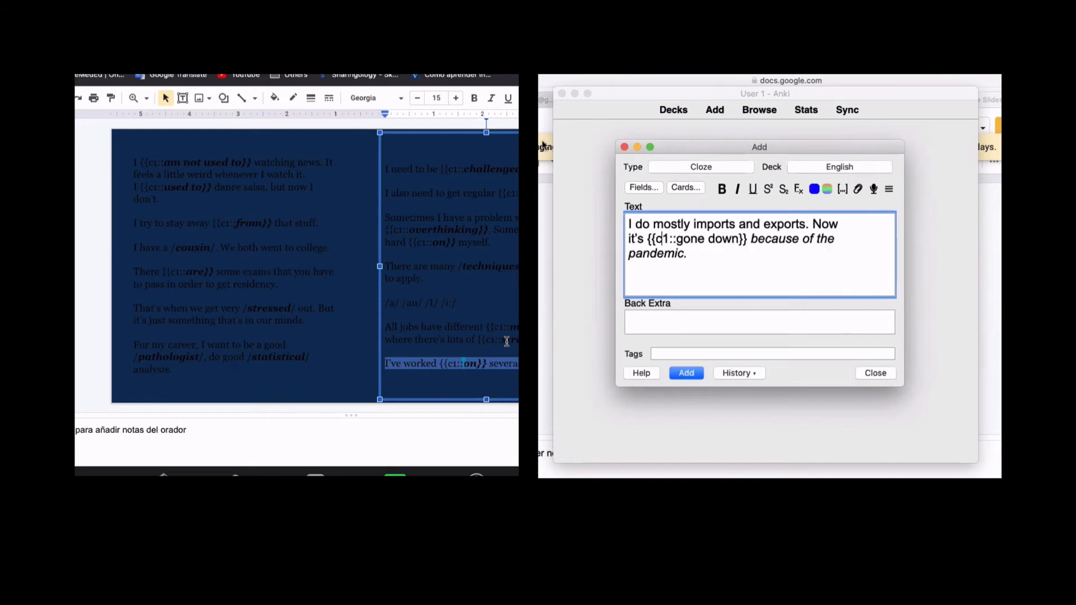
key(super+Return)
- Paste the 'Despite the fact that I understand everything…' sentence and add it with an empty cloze at its start
key(super+Tab)
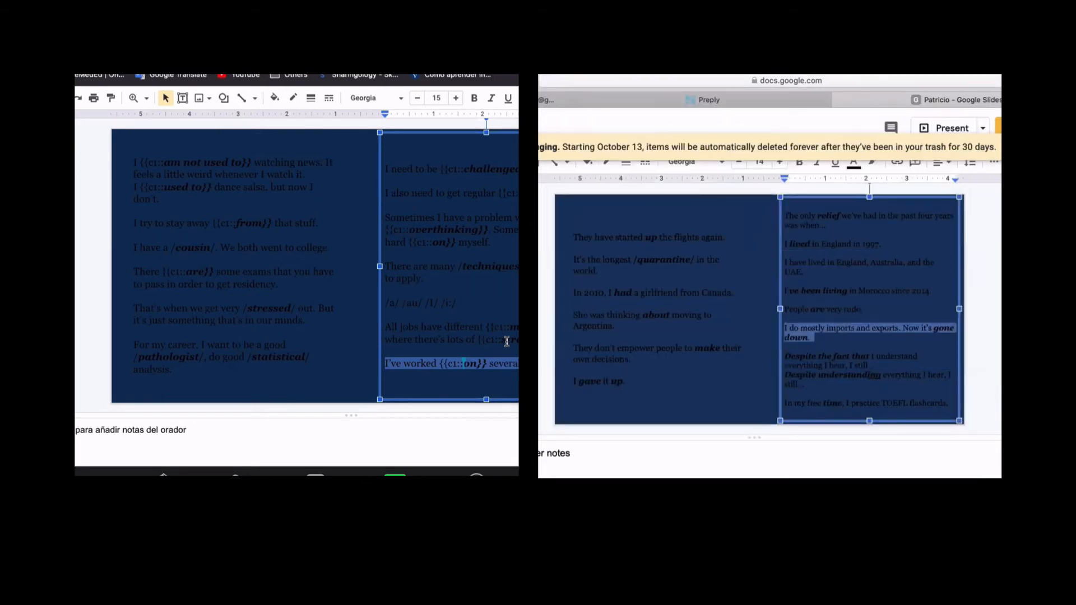
triple_click(786, 357)
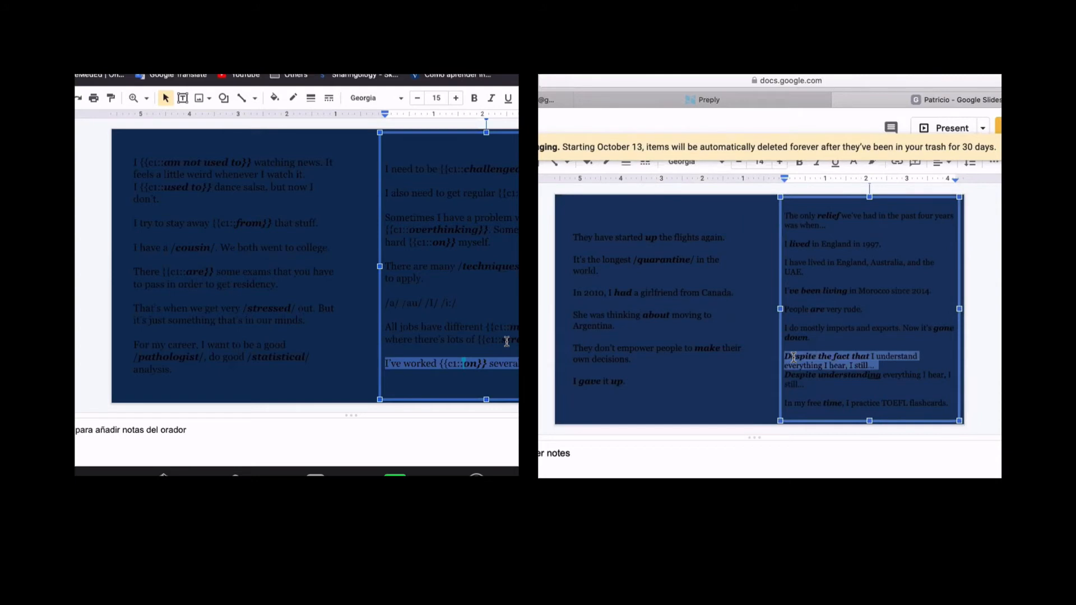
key(super+Tab)
key(super+v)
triple_click(630, 225)
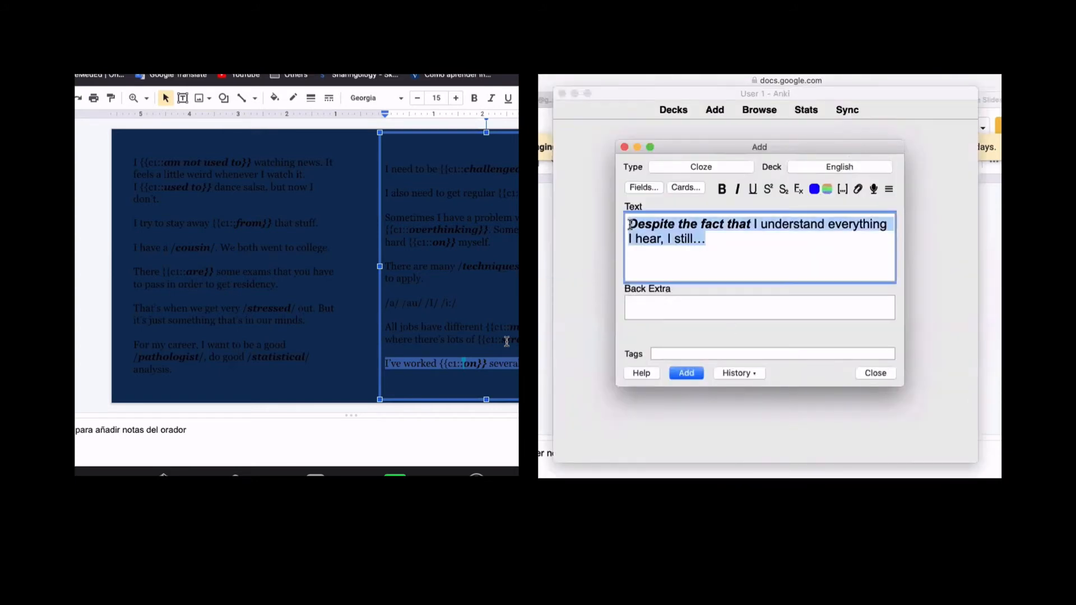
double_click(631, 225)
drag(751, 225, 629, 224)
click(631, 225)
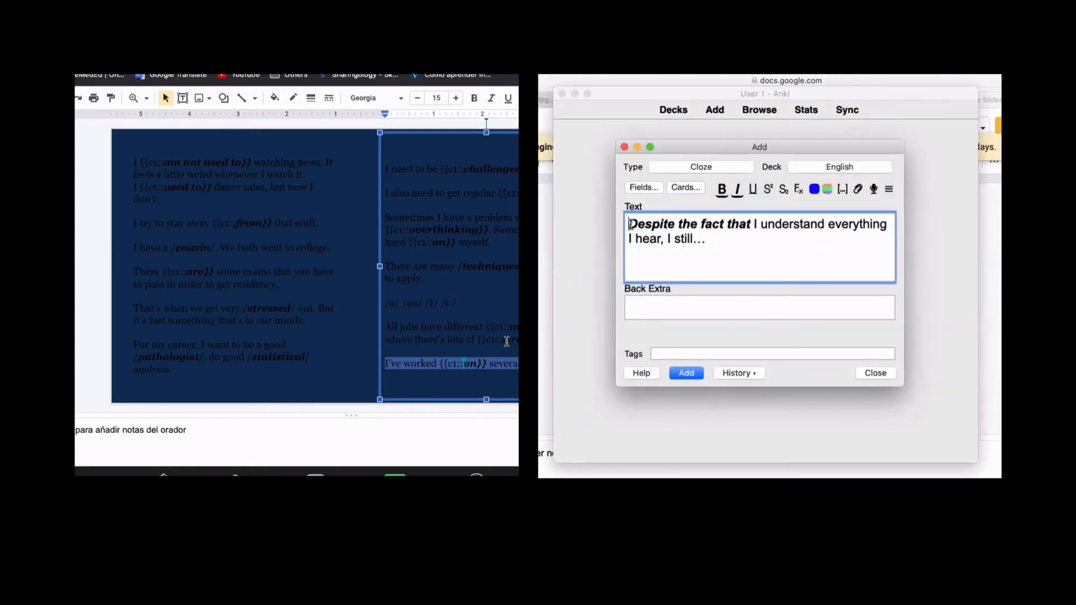
key(super+shift+c)
key(super+Return)
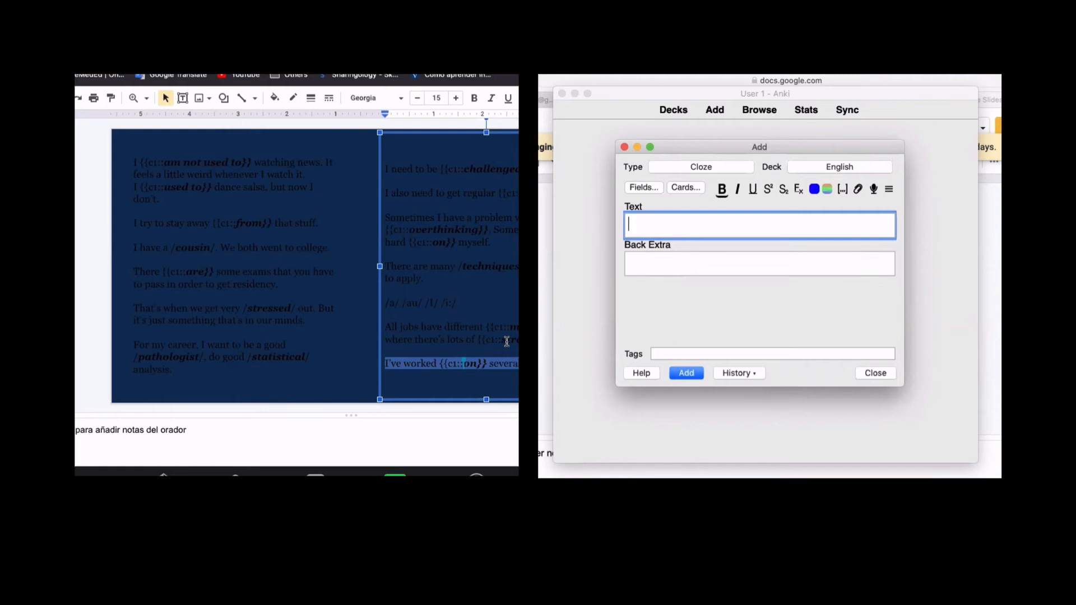
- Open the 'Despite the fact that' note for editing from the Add window's History
key(super+Tab)
key(super+Tab)
click(738, 374)
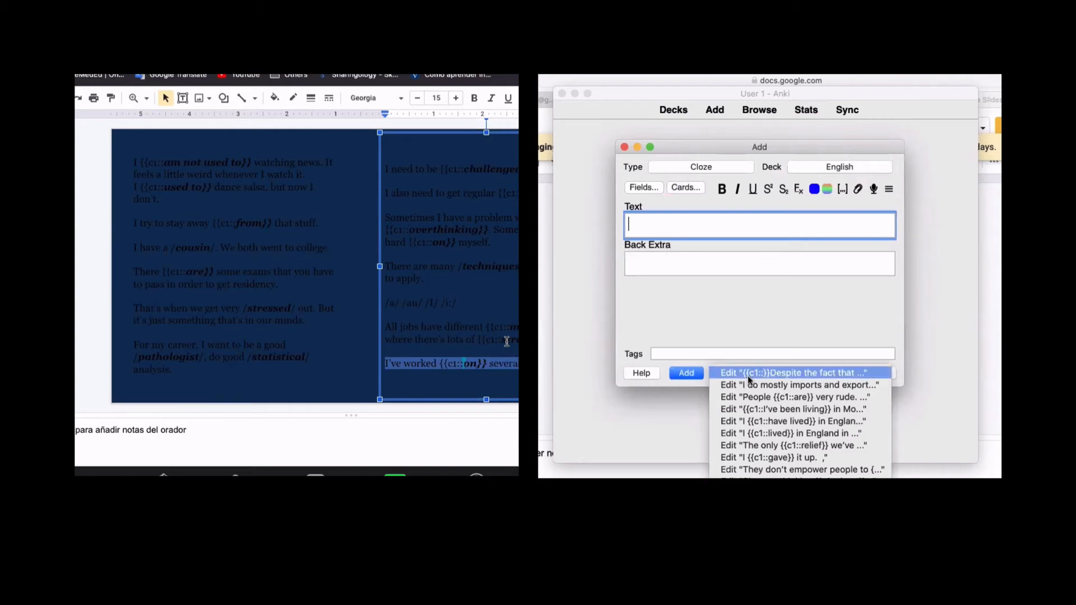
click(747, 375)
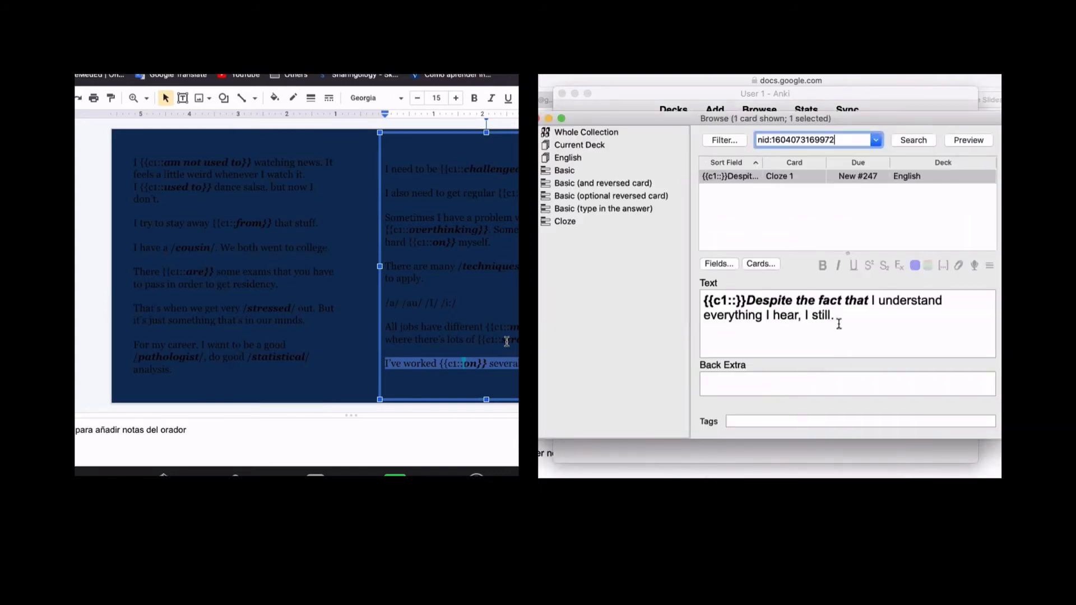
click(745, 300)
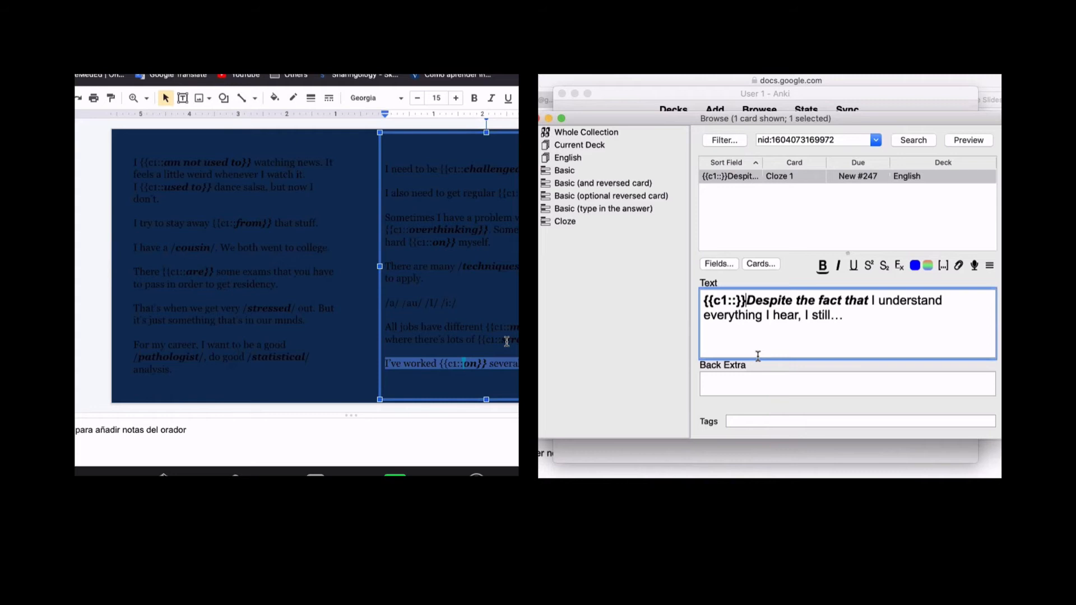
- Replace the empty cloze with {{c1::Despite the fact that}} and close the browser
key(BackSpace)
key(BackSpace)
key(BackSpace)
key(BackSpace)
key(BackSpace)
key(BackSpace)
key(BackSpace)
key(BackSpace)
drag(825, 300, 701, 296)
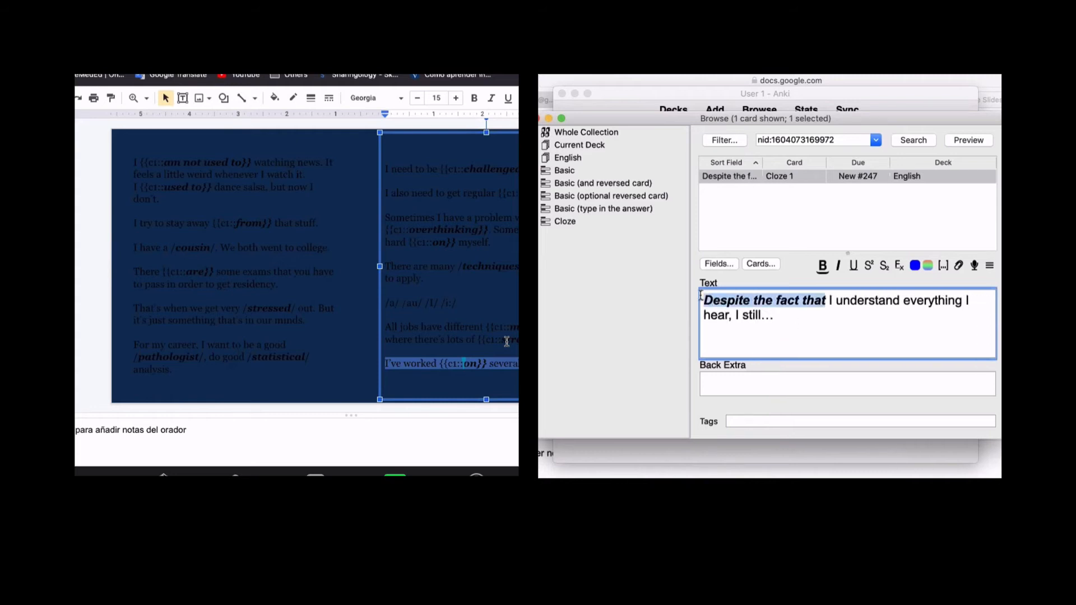
key(super+shift+c)
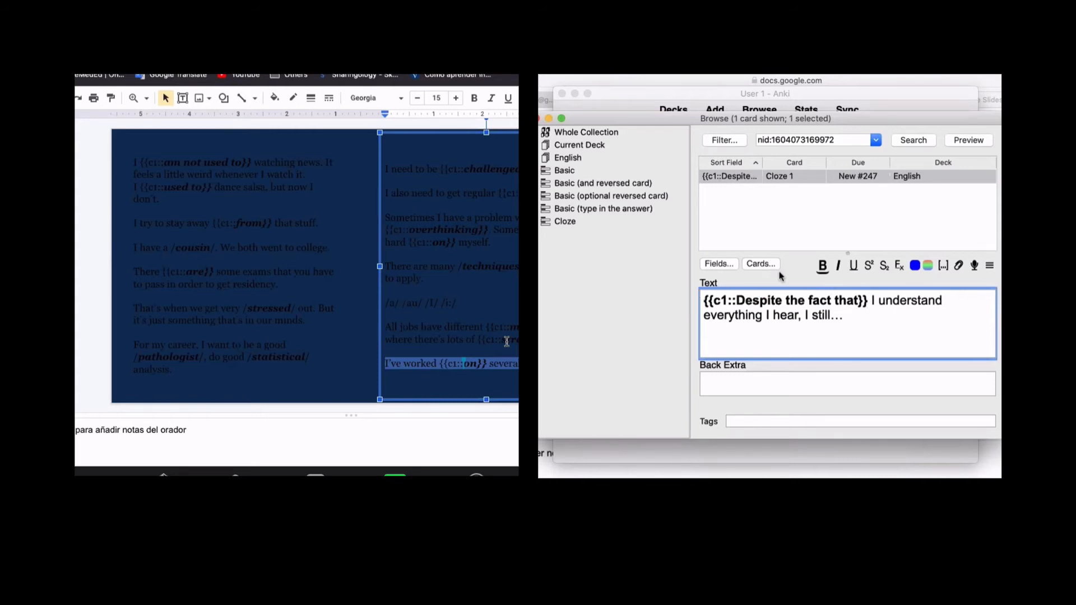
click(773, 229)
click(537, 119)
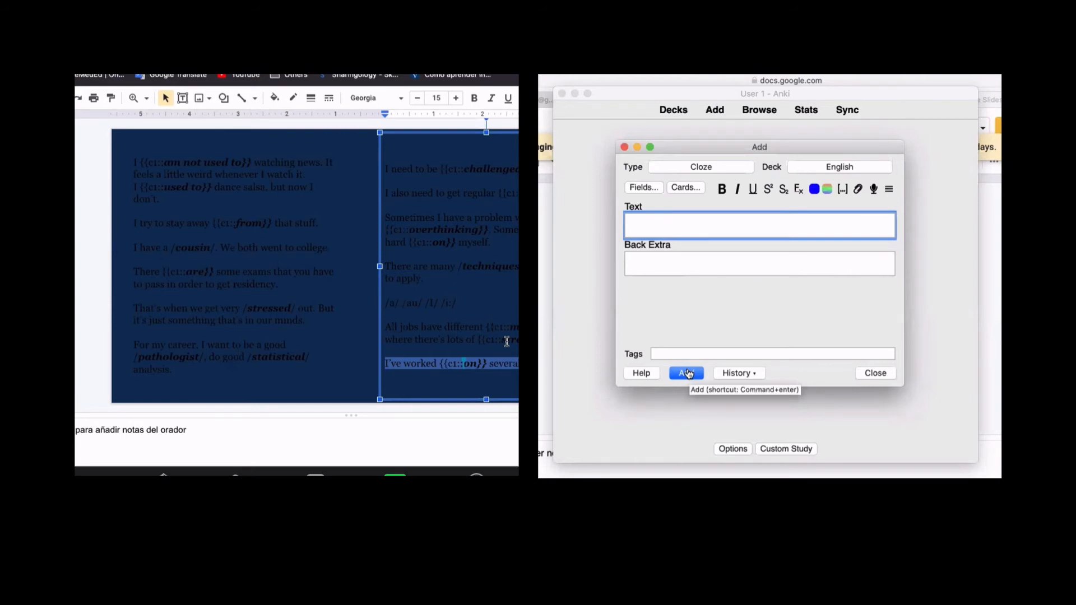
- Copy the 'Despite understanding…' sentence from the slides, cloze 'Despite understanding', and add the note
key(super+Tab)
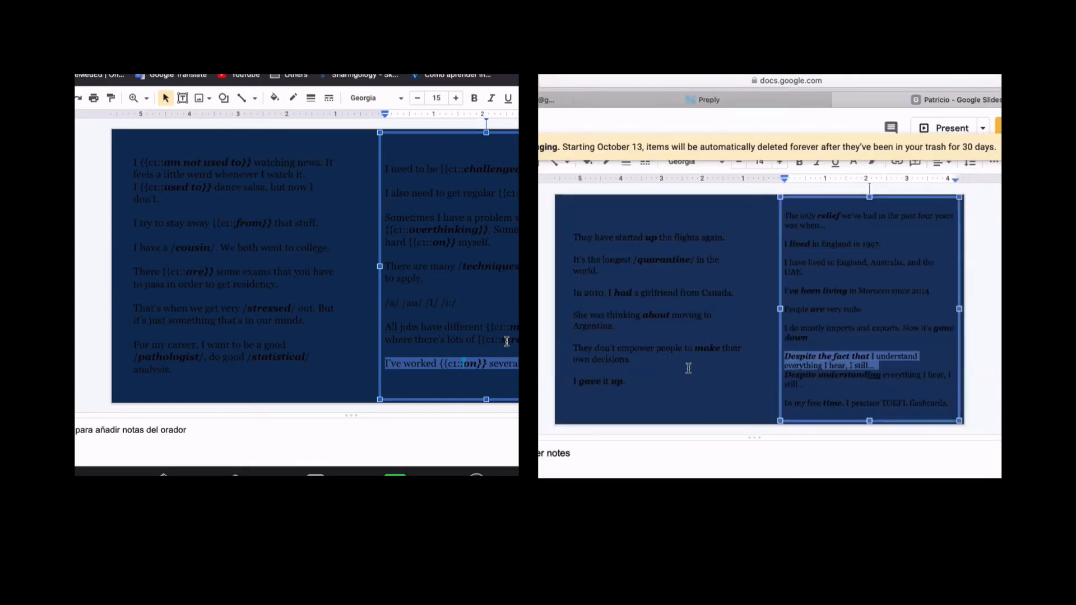
triple_click(785, 374)
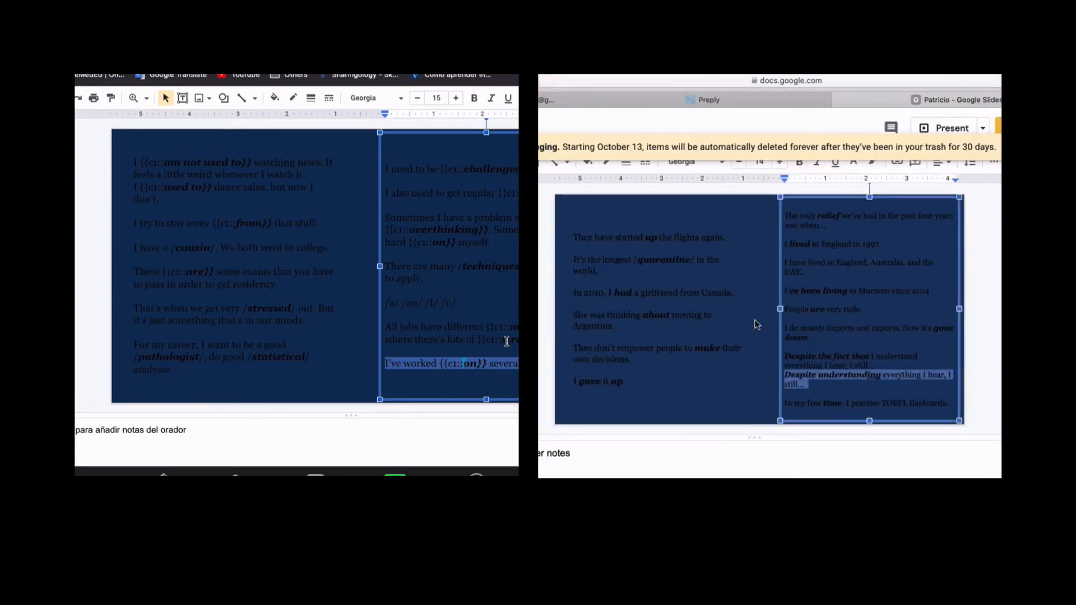
key(super+Tab)
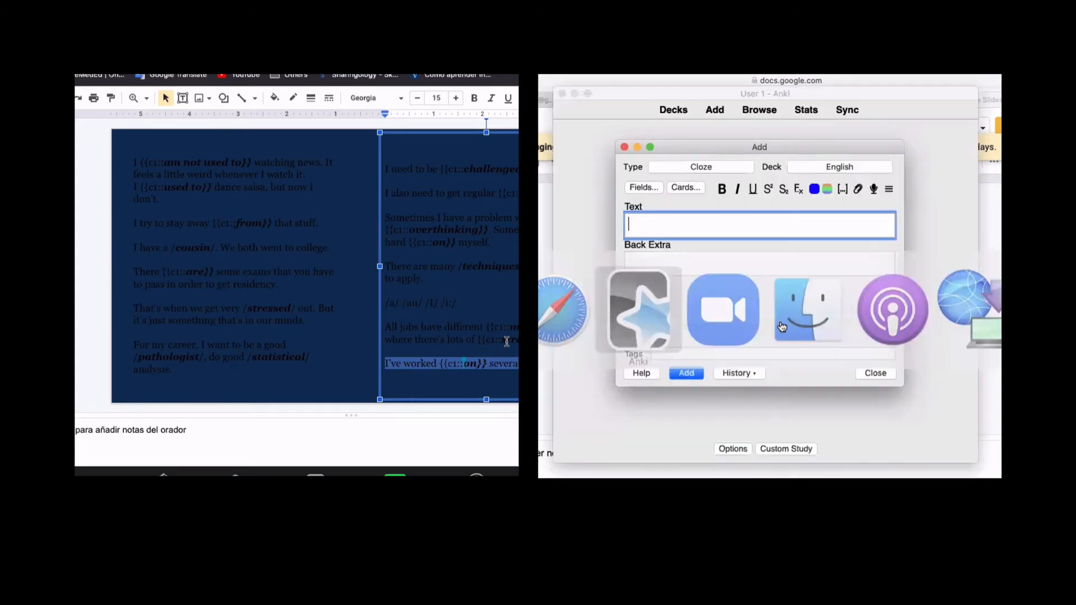
key(super+v)
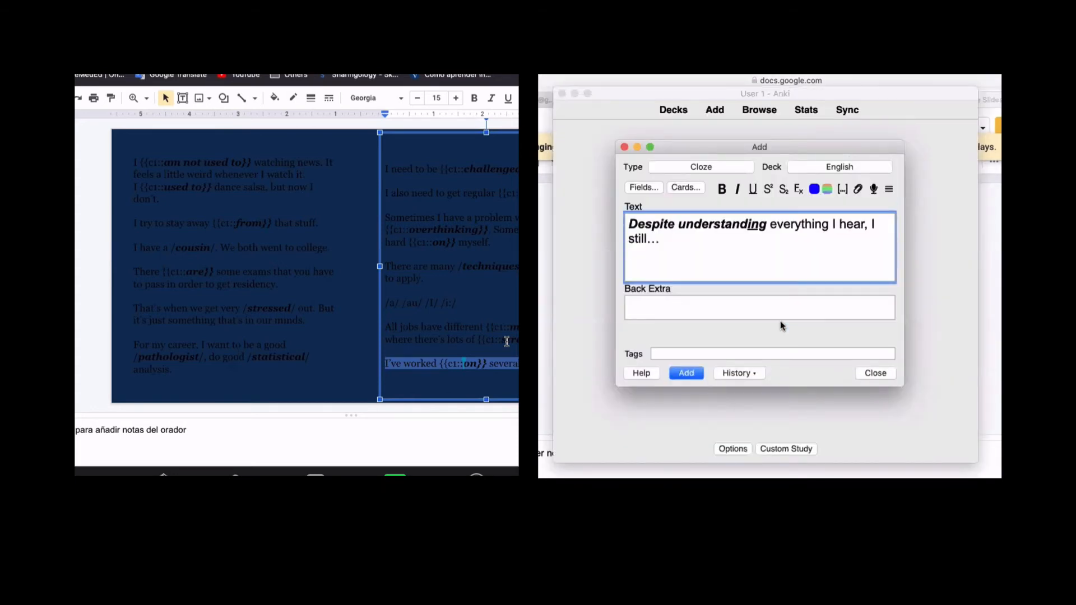
drag(630, 223, 765, 227)
key(super+shift+c)
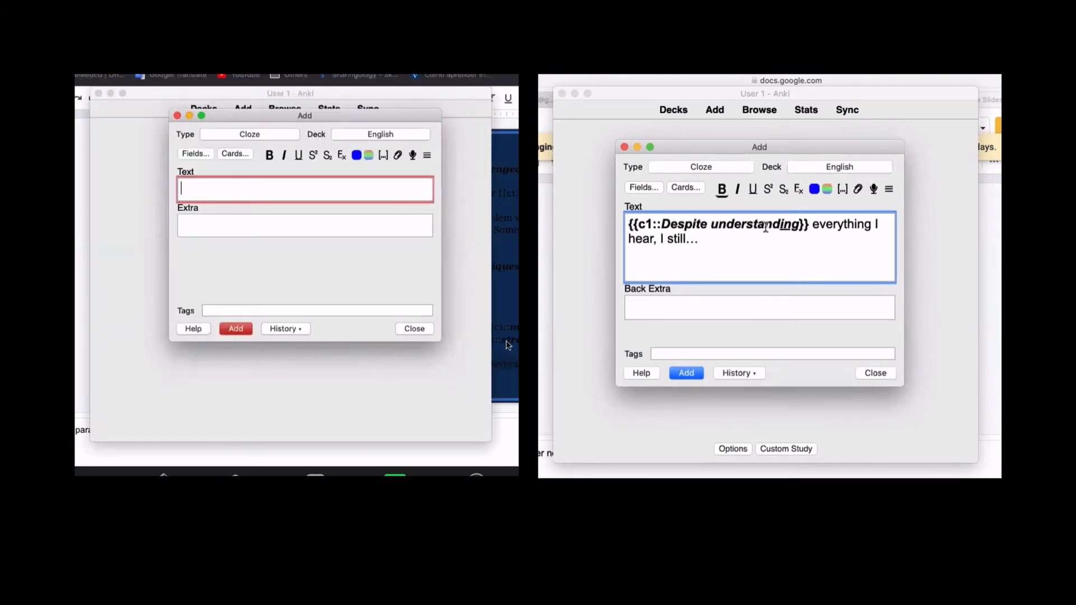
drag(809, 224, 624, 224)
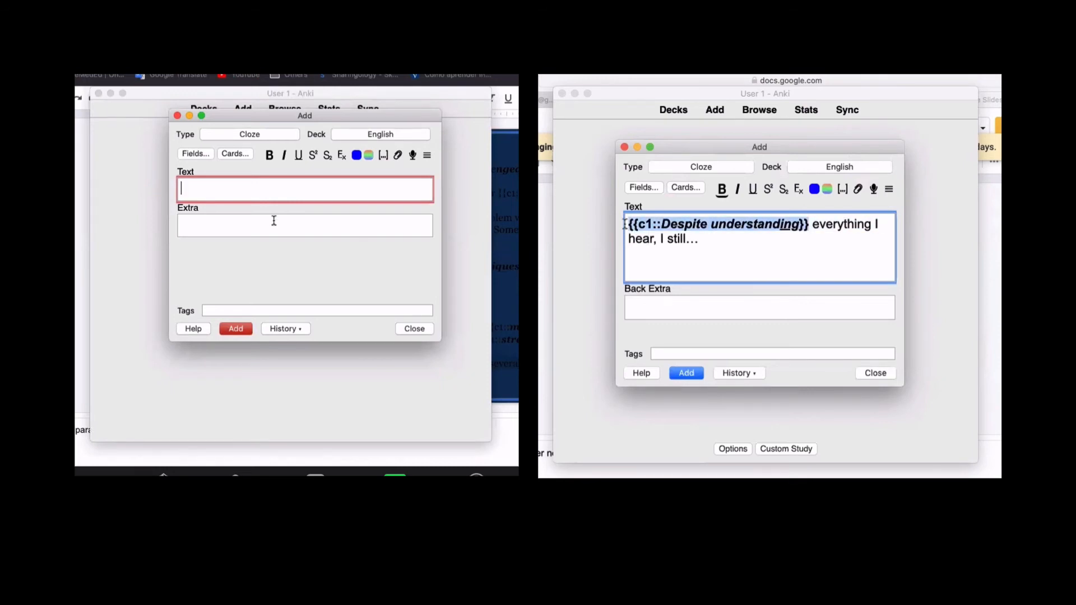
key(super+Return)
click(413, 328)
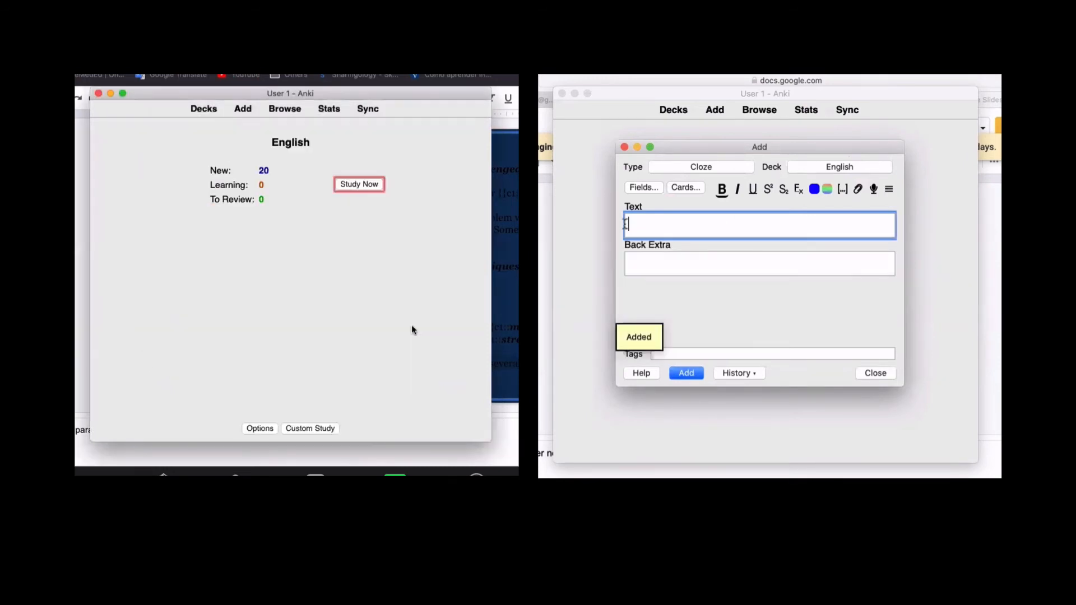
- Copy 'In my free time, I practice TOEFL flashcards.' from the slides into the Text field
key(super+Tab)
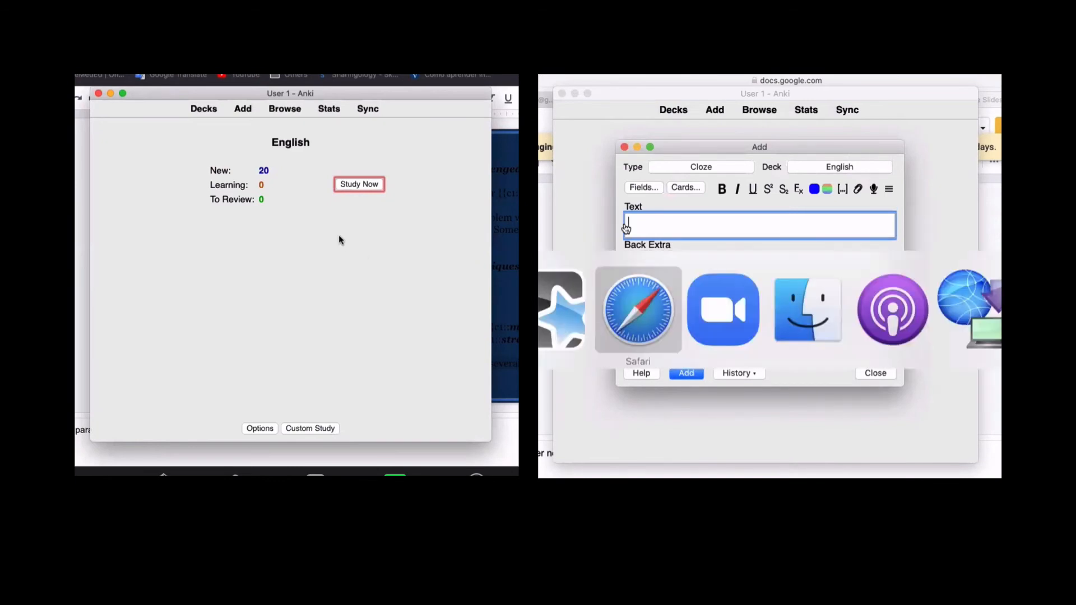
drag(787, 401, 947, 404)
click(361, 109)
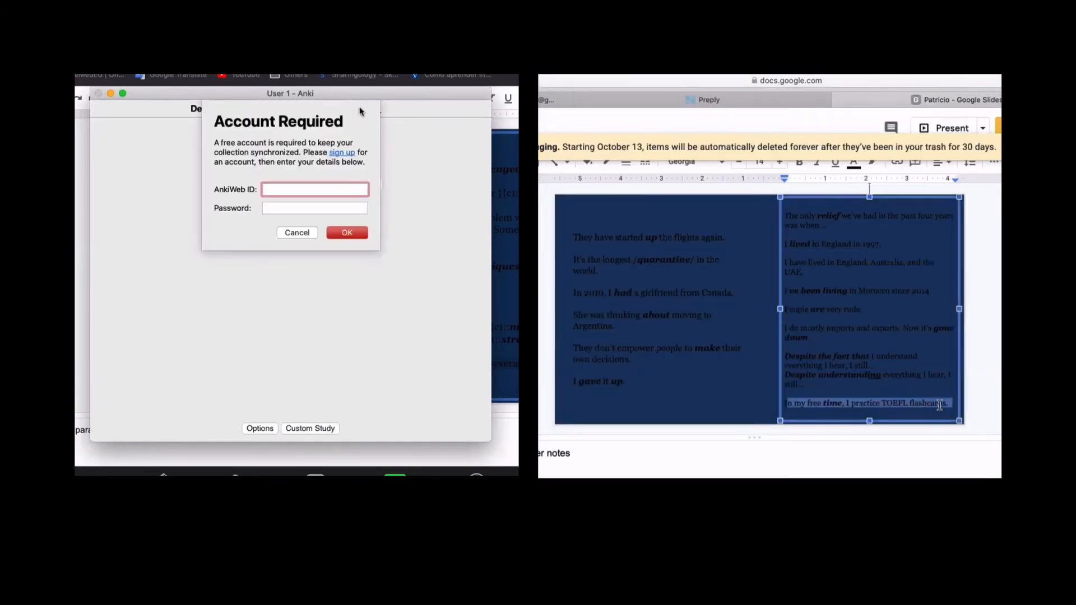
click(946, 404)
triple_click(907, 401)
key(super+Tab)
key(super+v)
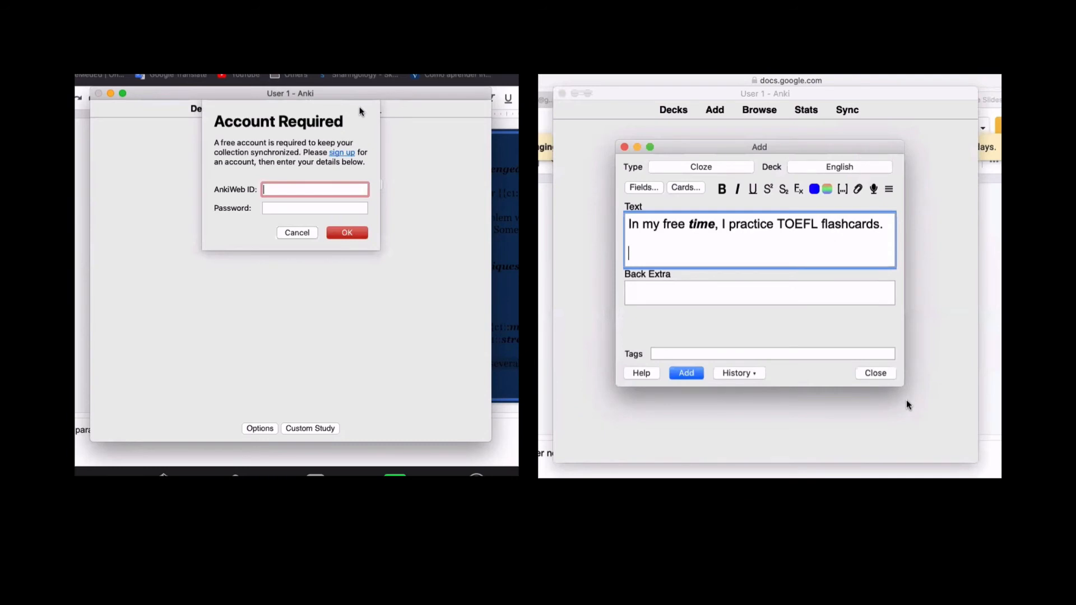
double_click(702, 224)
- Decline the no-cloze warning, cloze 'time', and add 'In my free {{c1::time}}…' to the deck
key(super+Return)
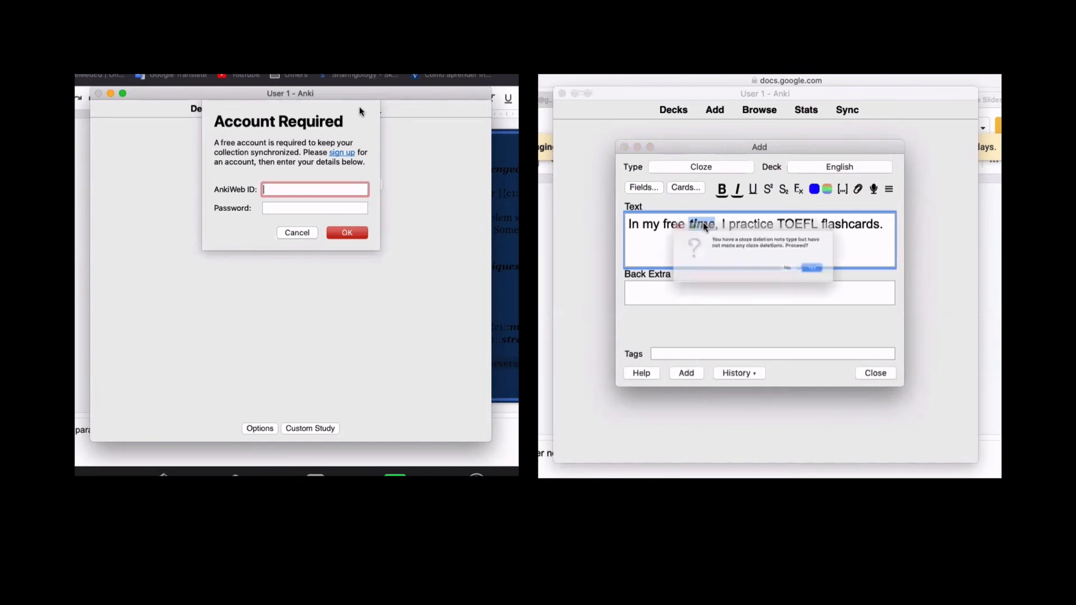
click(808, 280)
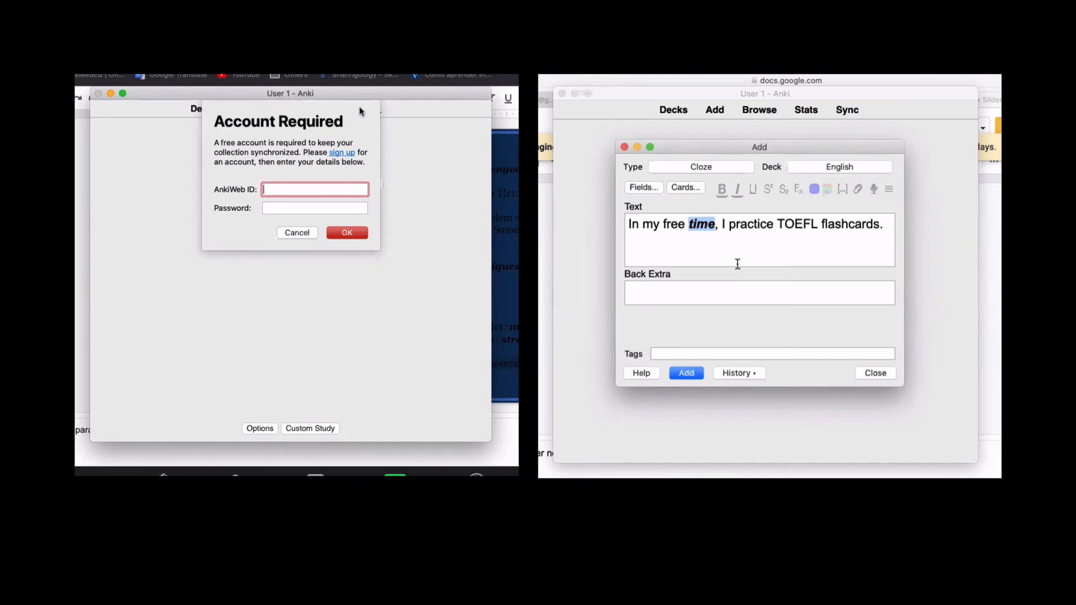
click(704, 225)
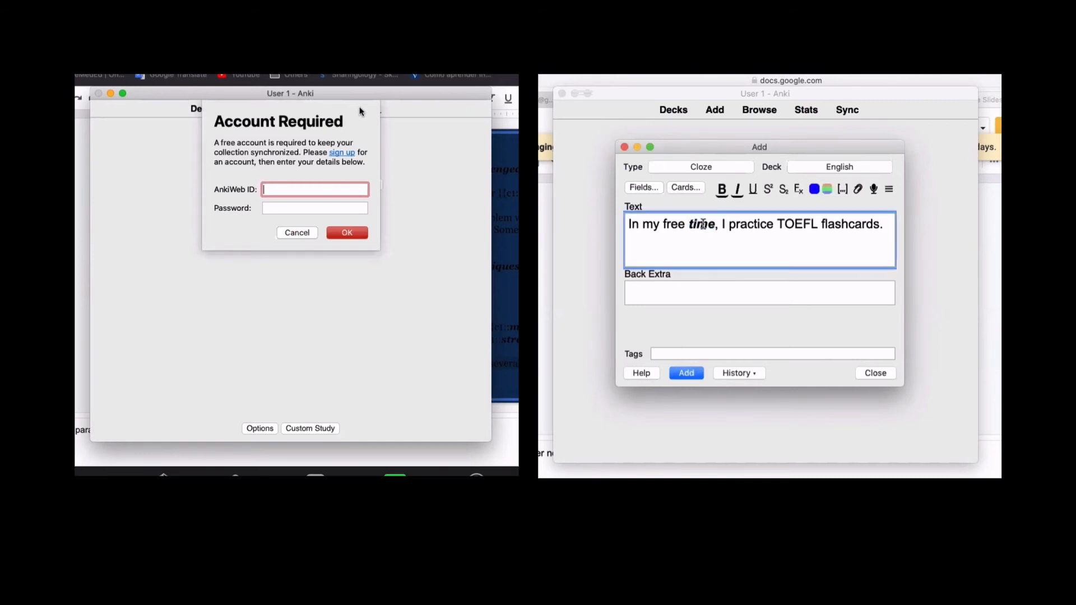
double_click(703, 224)
key(super+shift+c)
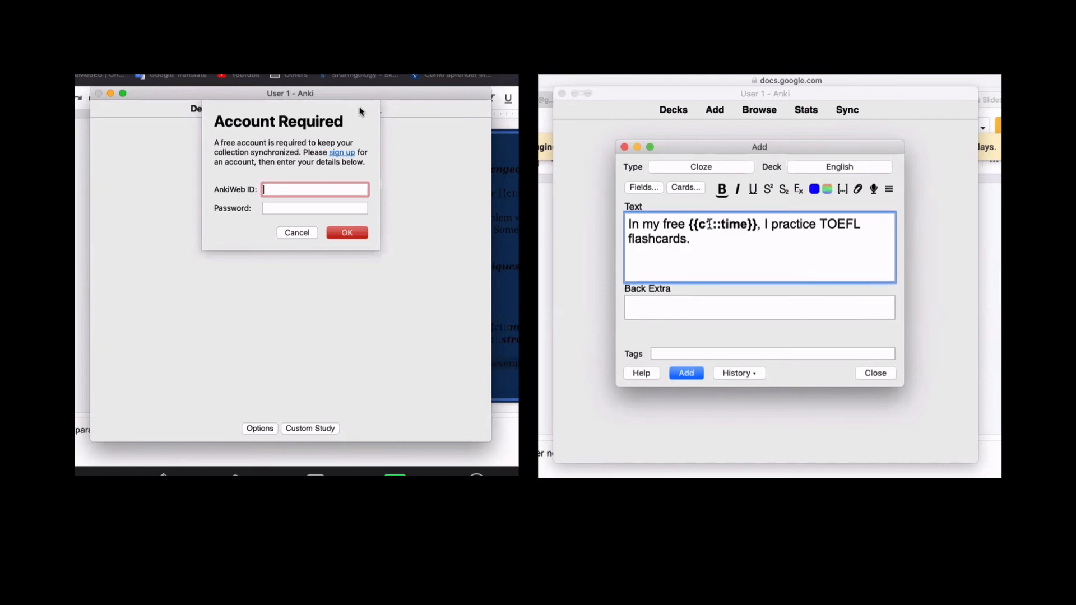
key(super+Return)
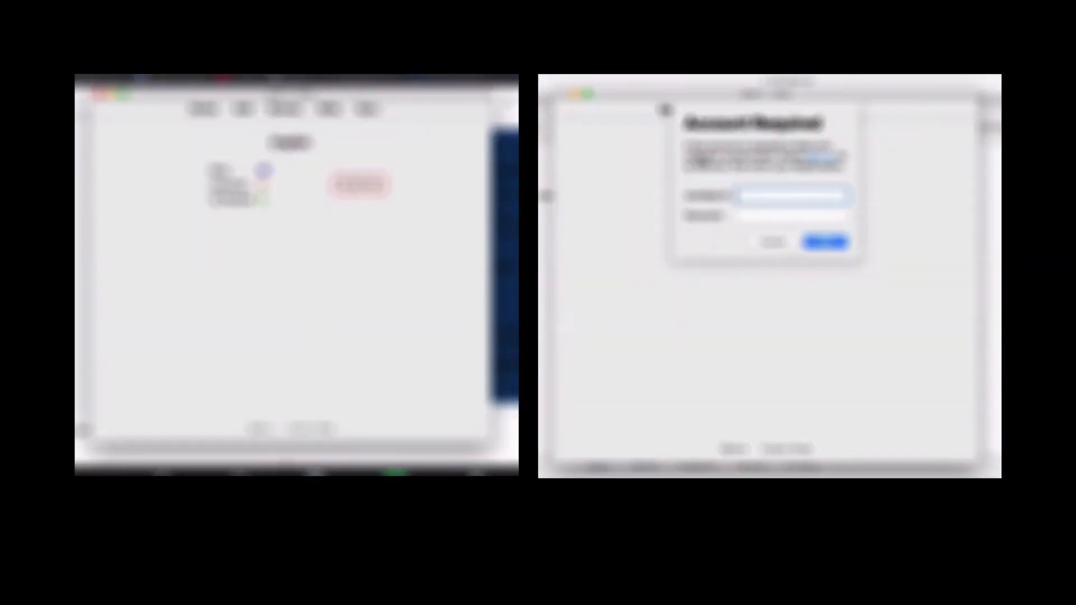
- Start a sync and log in to AnkiWeb, entering the account e-mail in the sign-up fields
click(363, 111)
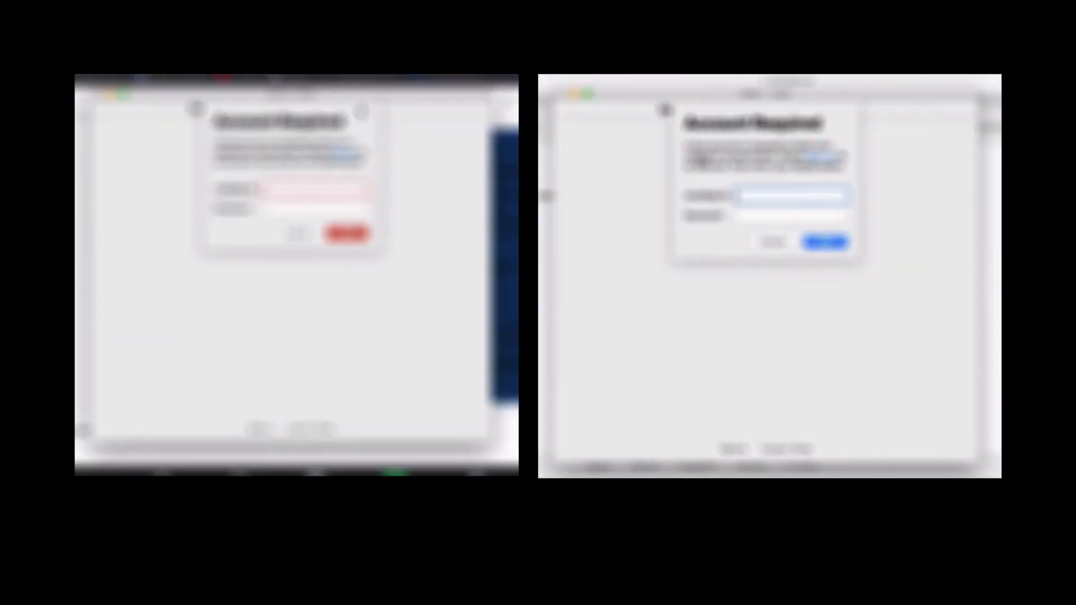
click(339, 156)
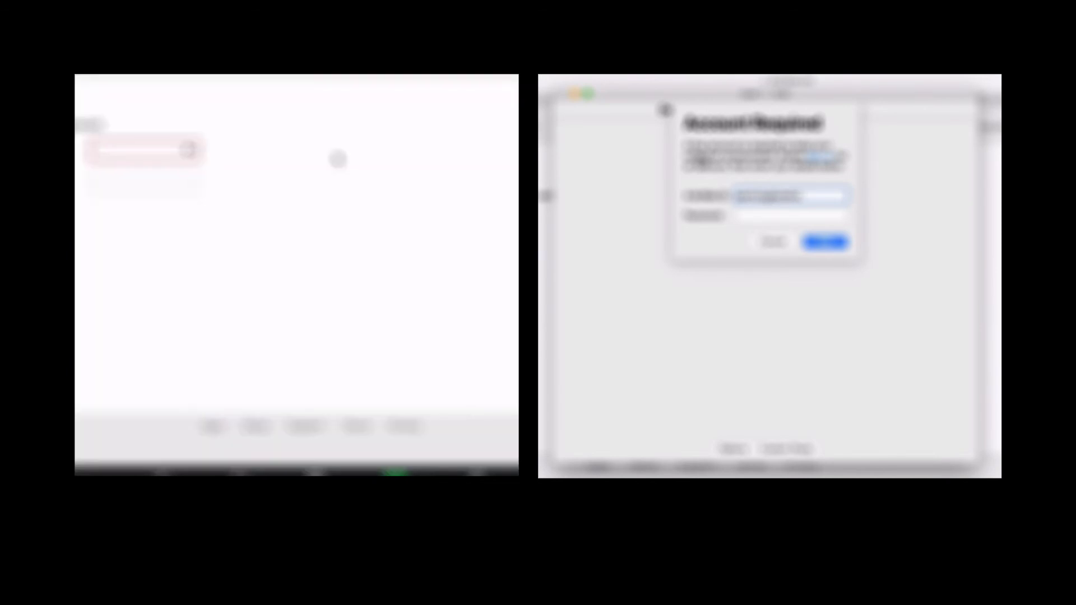
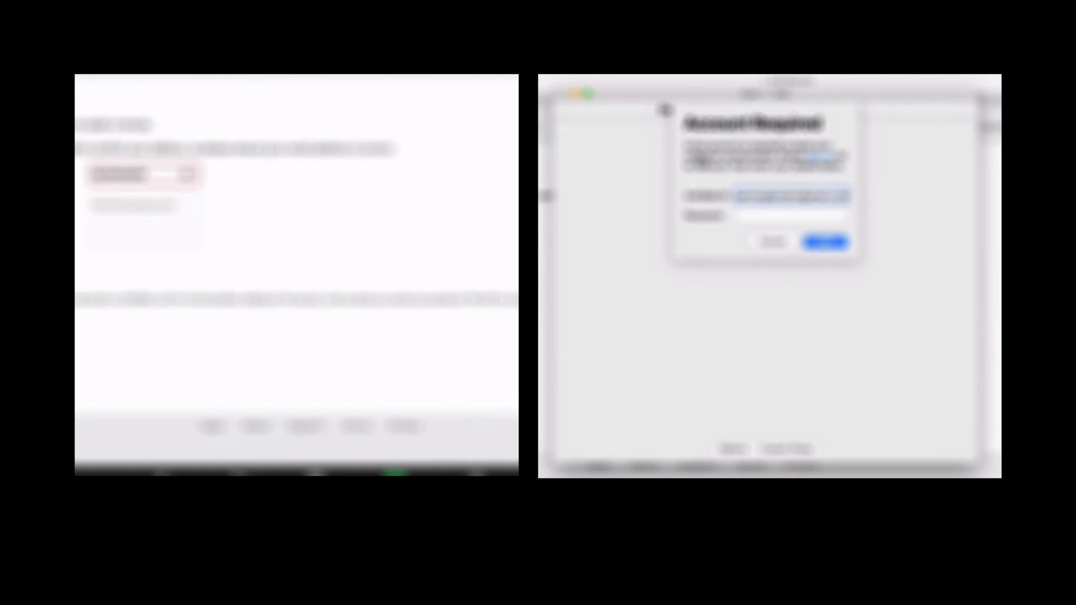
key(Tab)
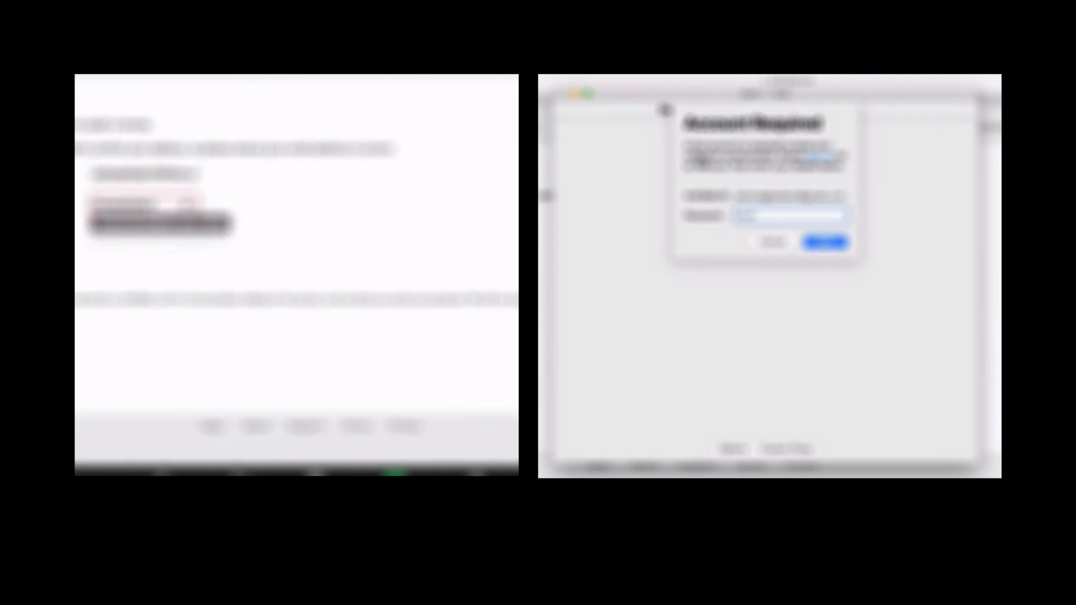
key(Tab)
click(828, 248)
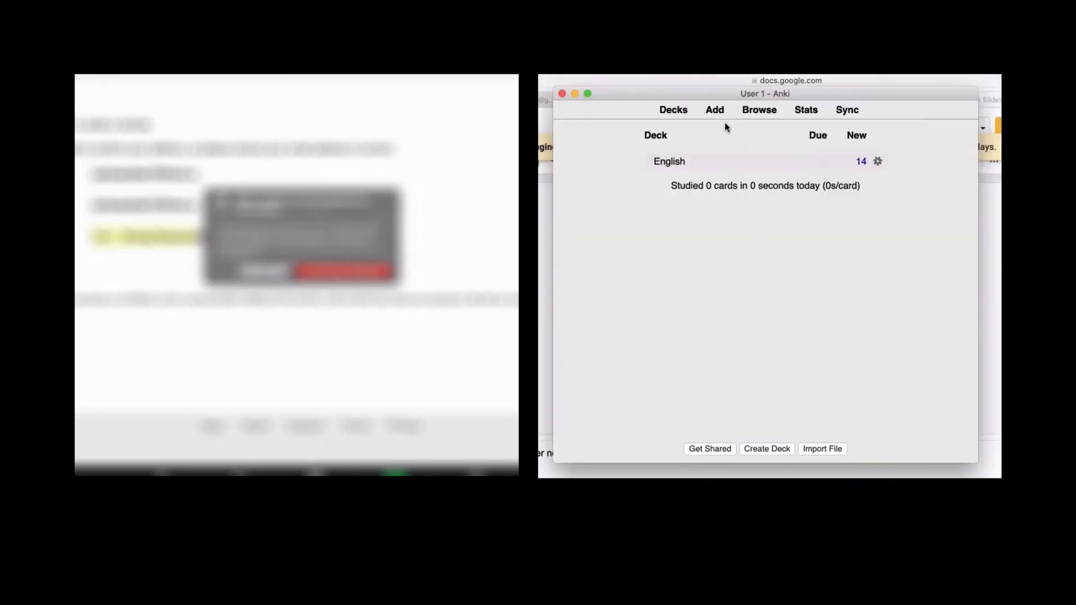
click(283, 270)
- Start studying the English deck and reveal the first card's answer, 'relief'
click(670, 162)
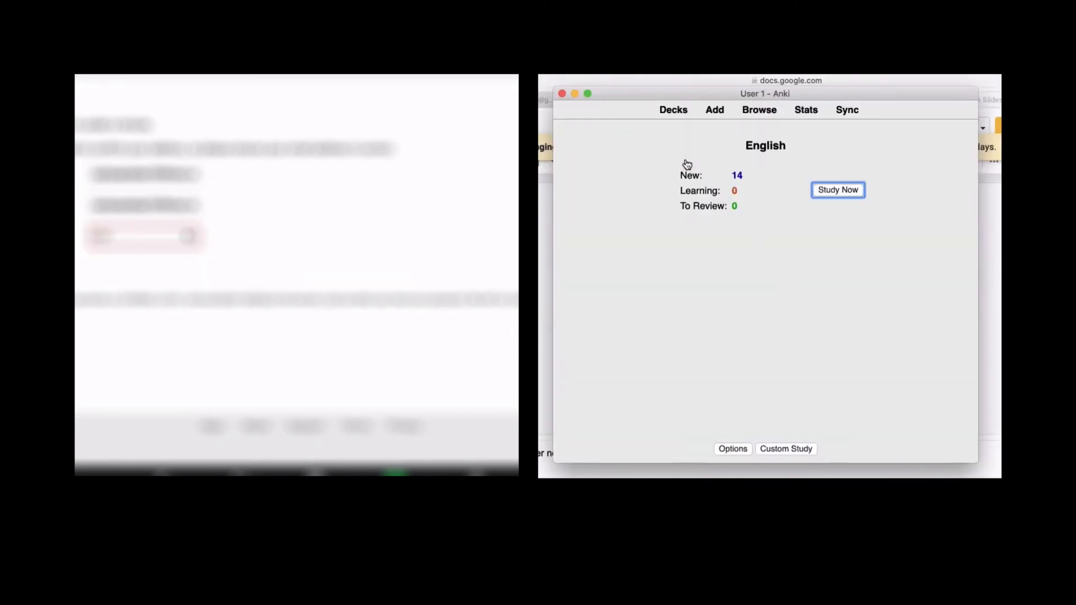
click(818, 190)
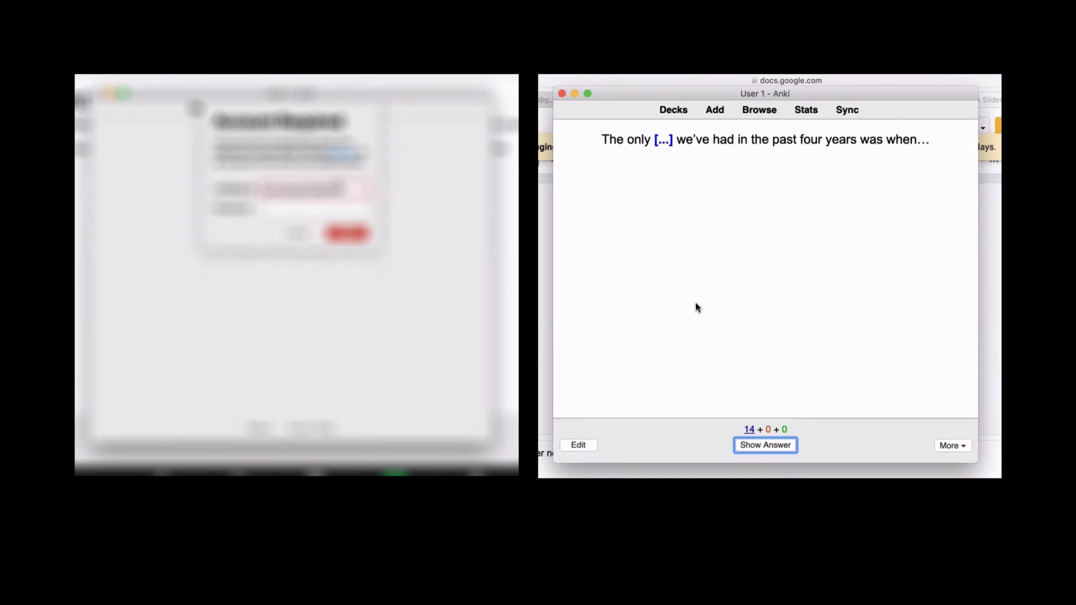
click(764, 445)
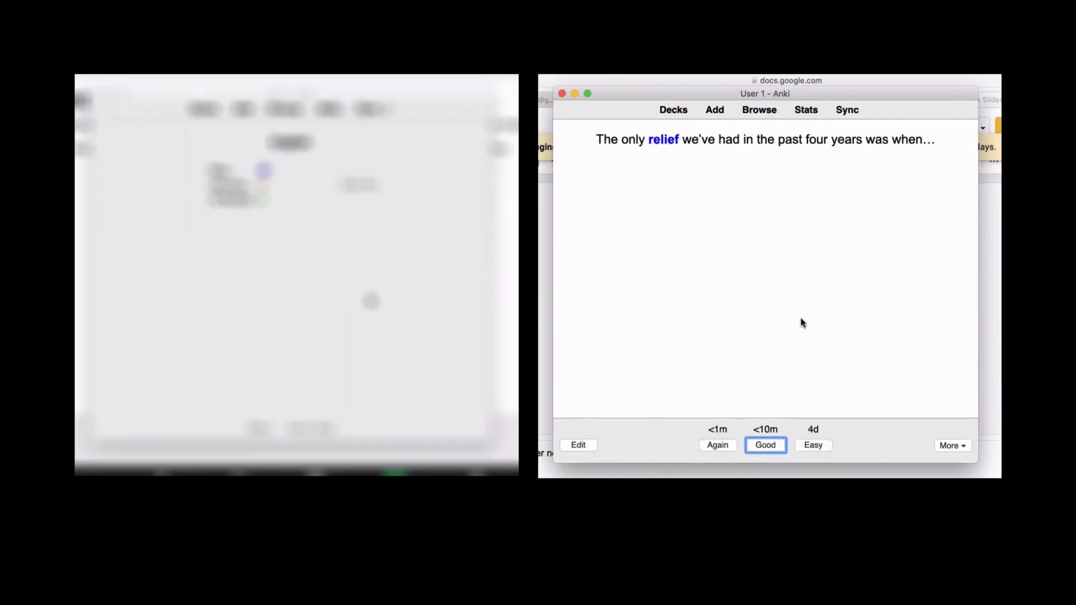
- Sync the second computer until the upload-or-download conflict prompt appears
click(813, 392)
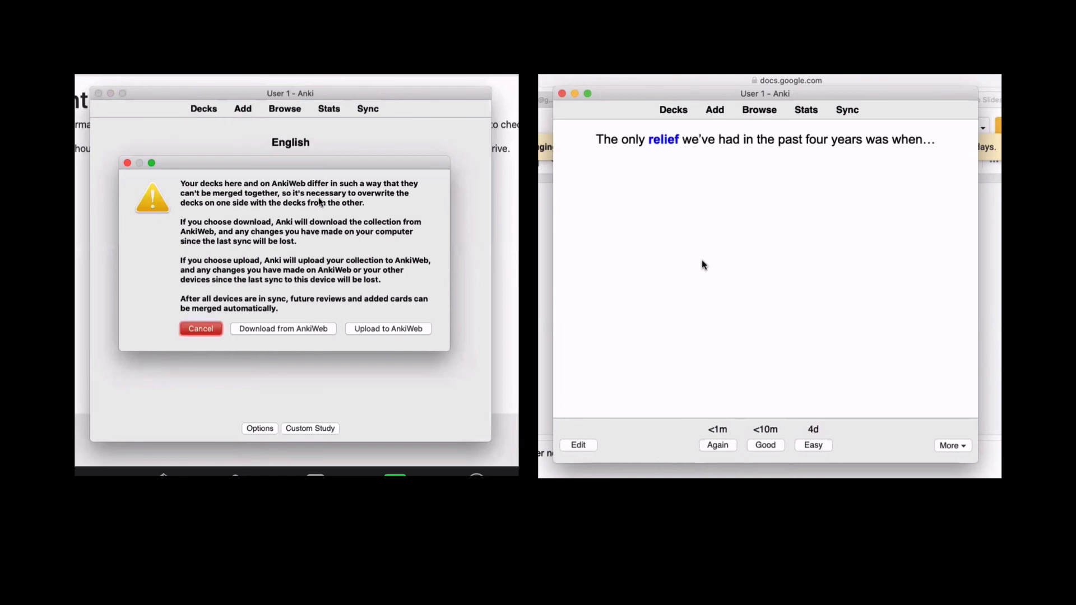
- Upload this computer's collection to AnkiWeb, then study the English deck here
click(379, 330)
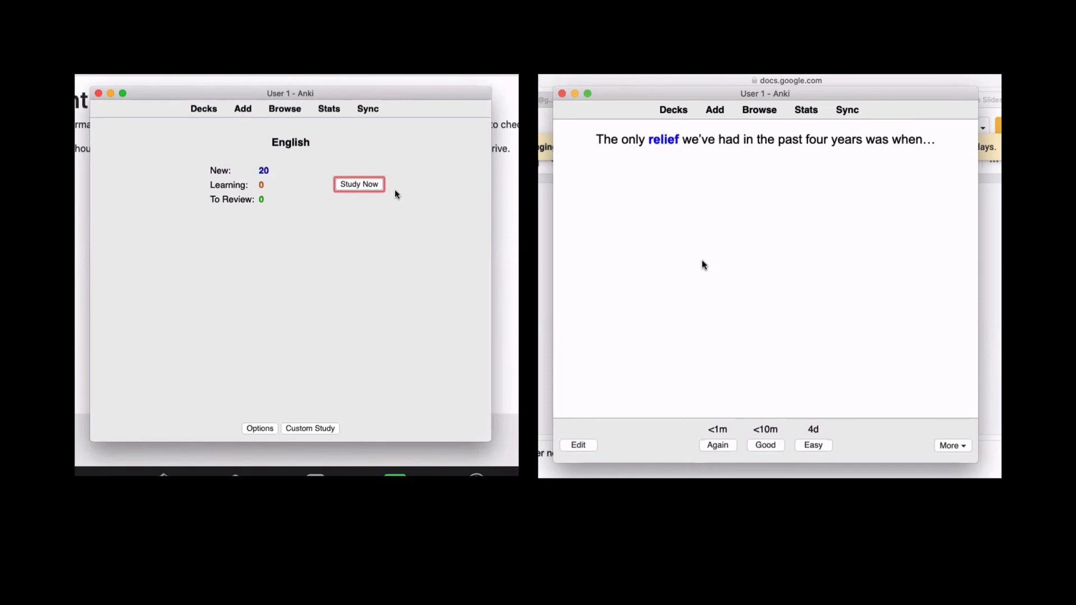
click(363, 185)
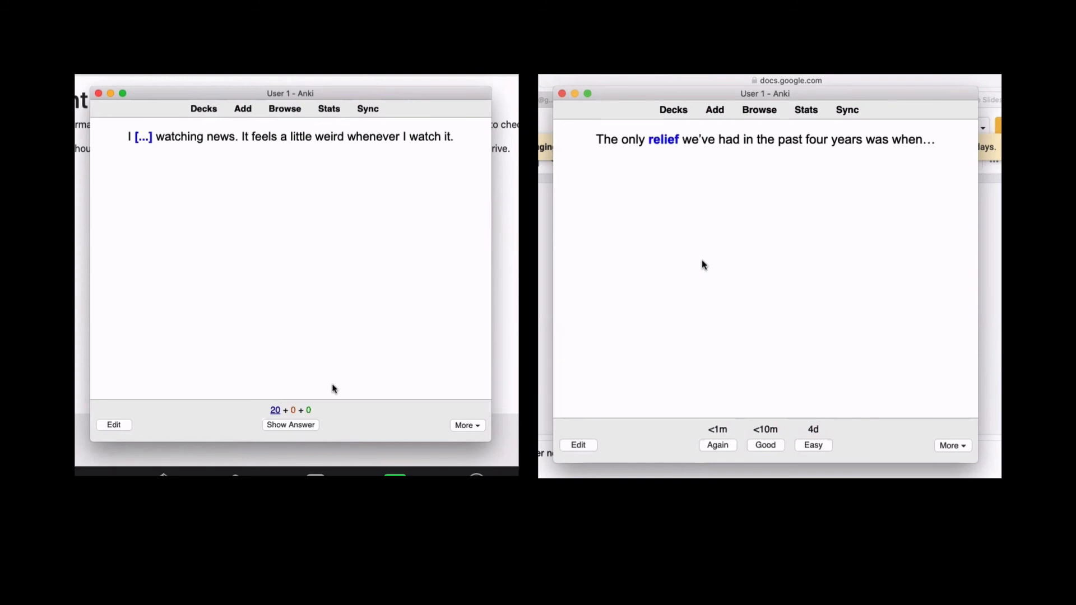
- Reveal the 'am not used to' answer, rate a card Easy, and open the current card for editing
click(290, 425)
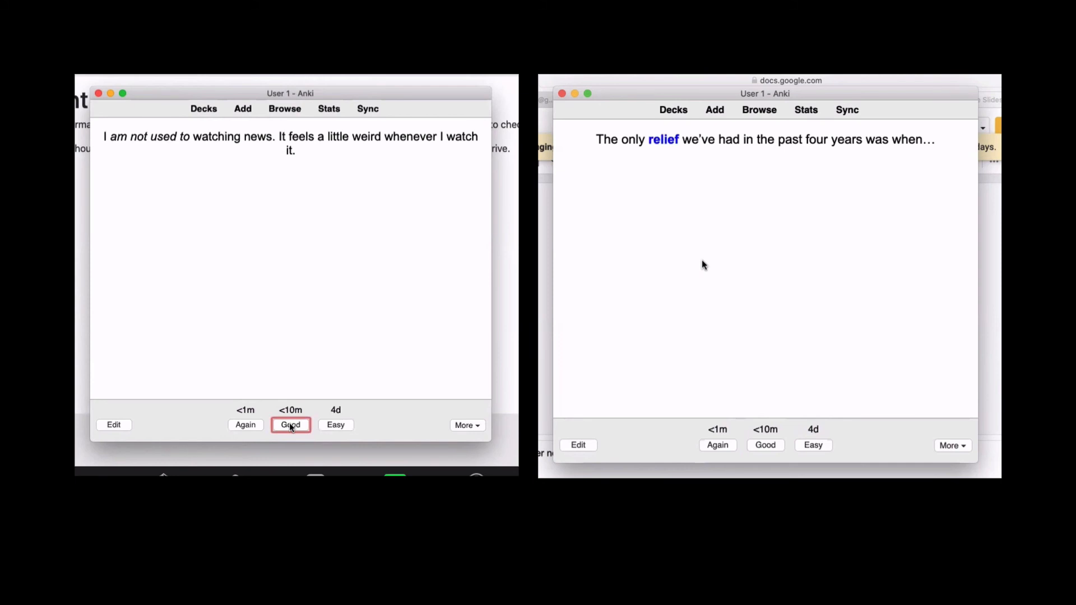
key(space)
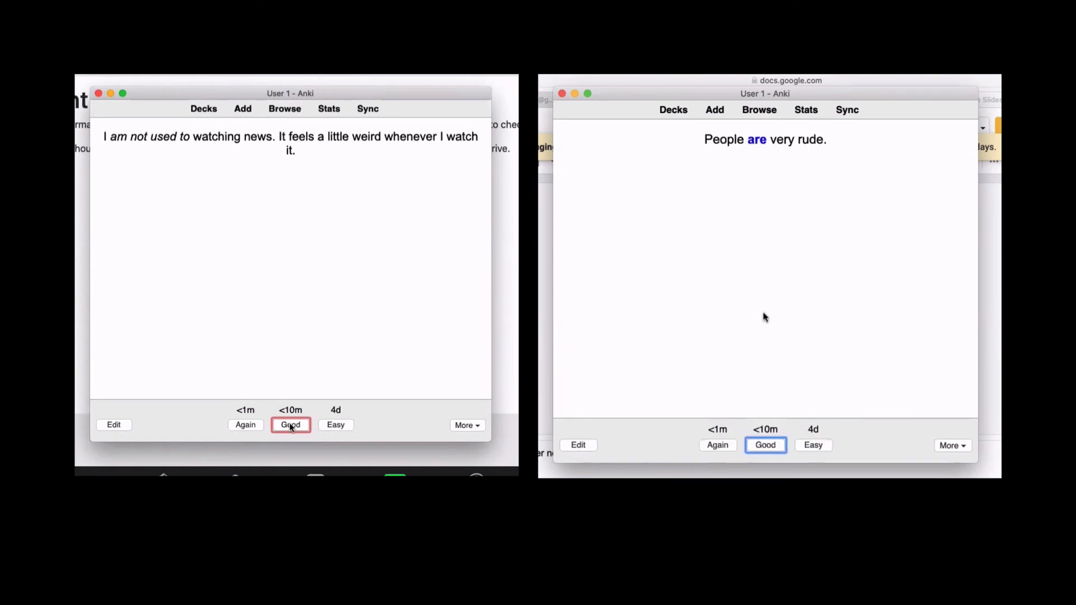
click(810, 444)
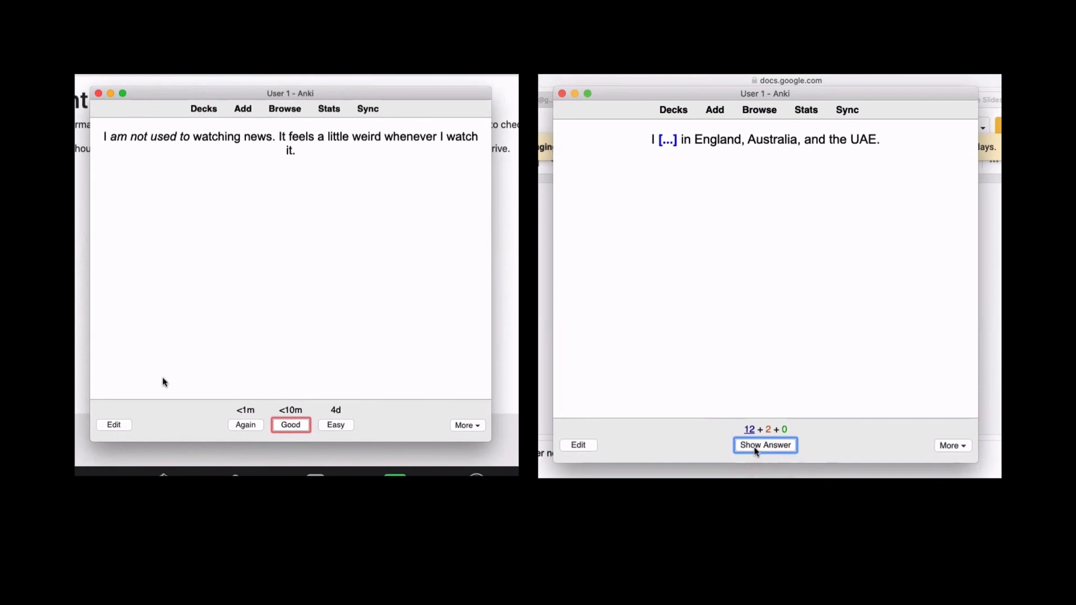
click(118, 427)
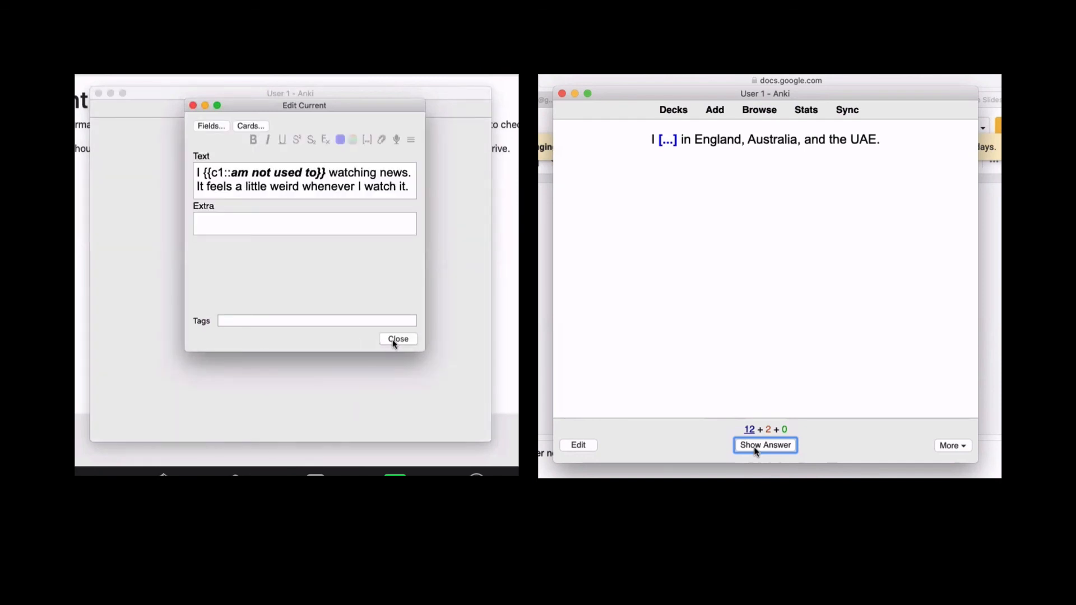
- Insert 'the ' before 'news' in the card's text and close the editor, while reviewing 'relief' and 'lived' cards on the second computer
click(754, 446)
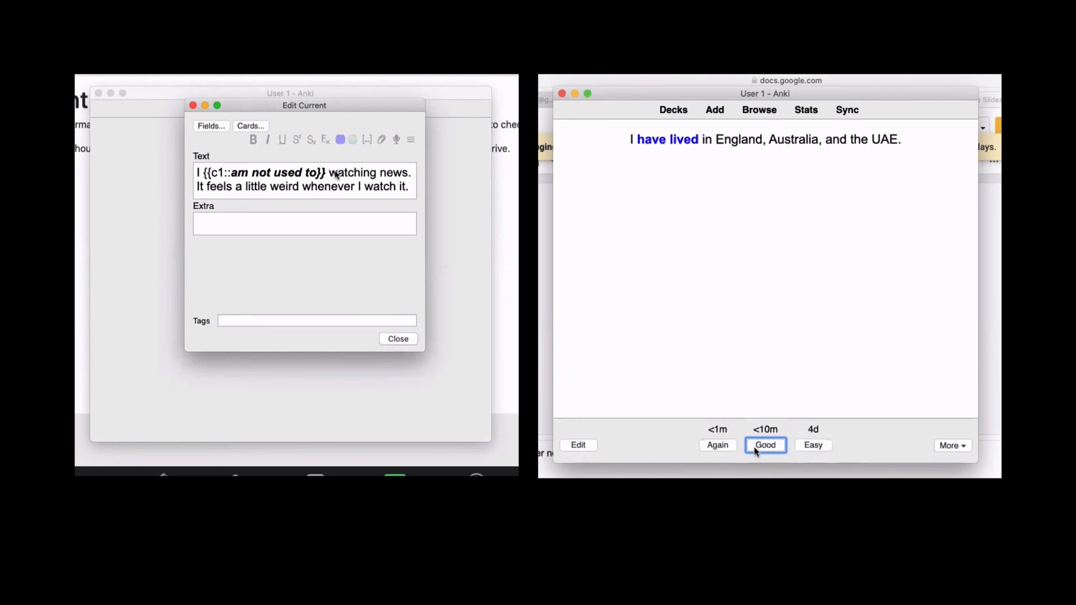
click(329, 171)
click(718, 445)
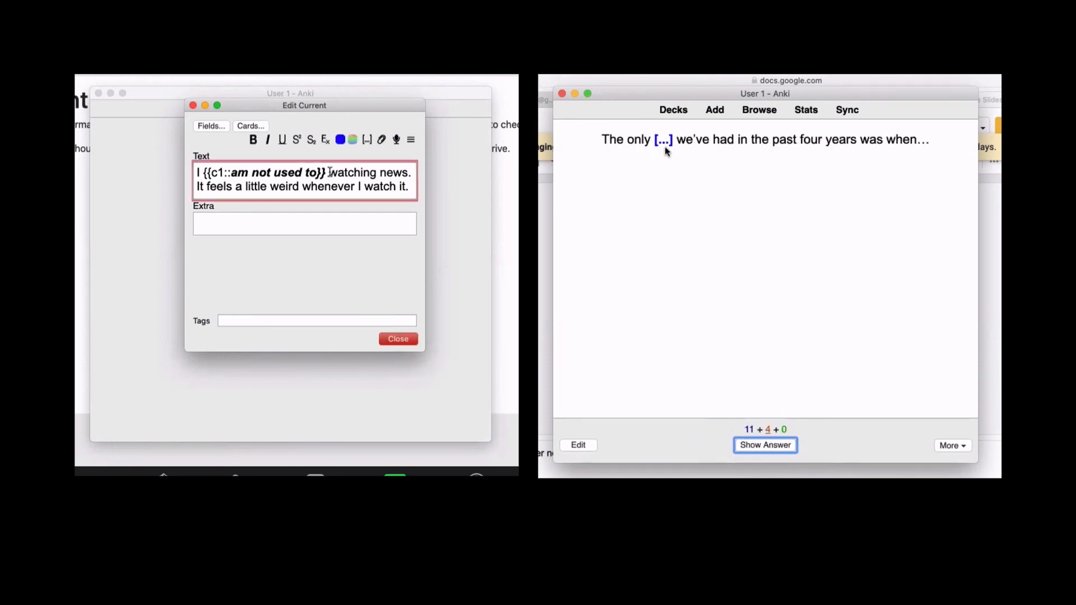
click(773, 448)
click(381, 172)
click(719, 446)
text(the)
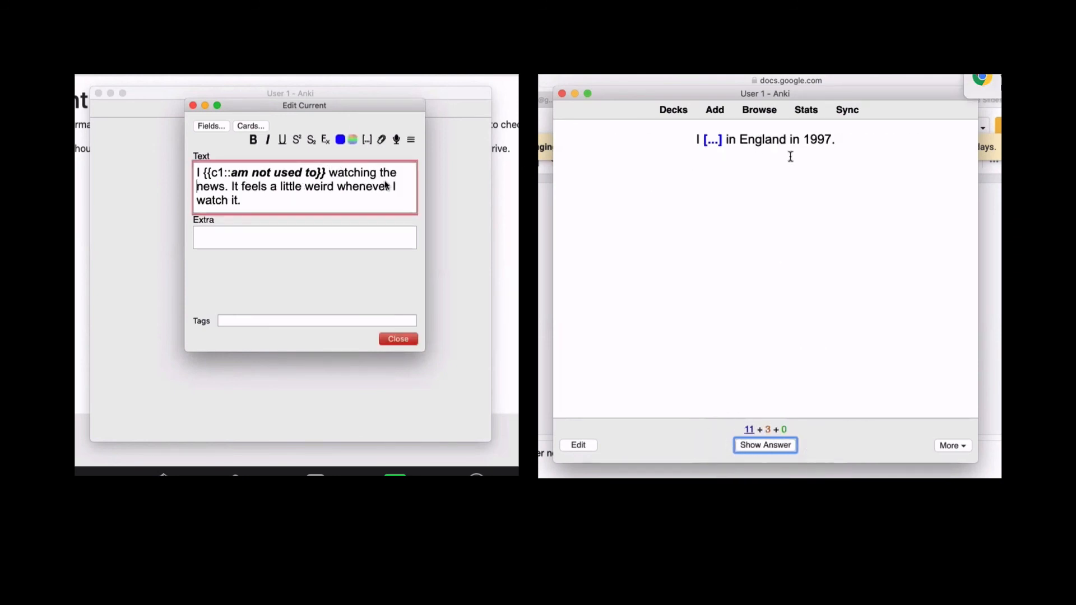
key(space)
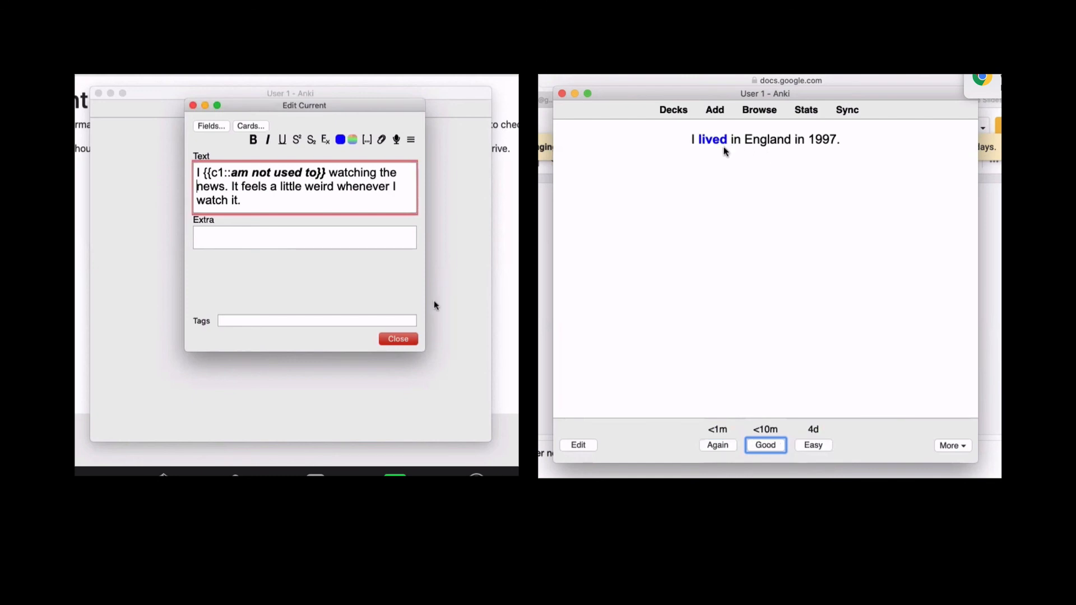
click(411, 339)
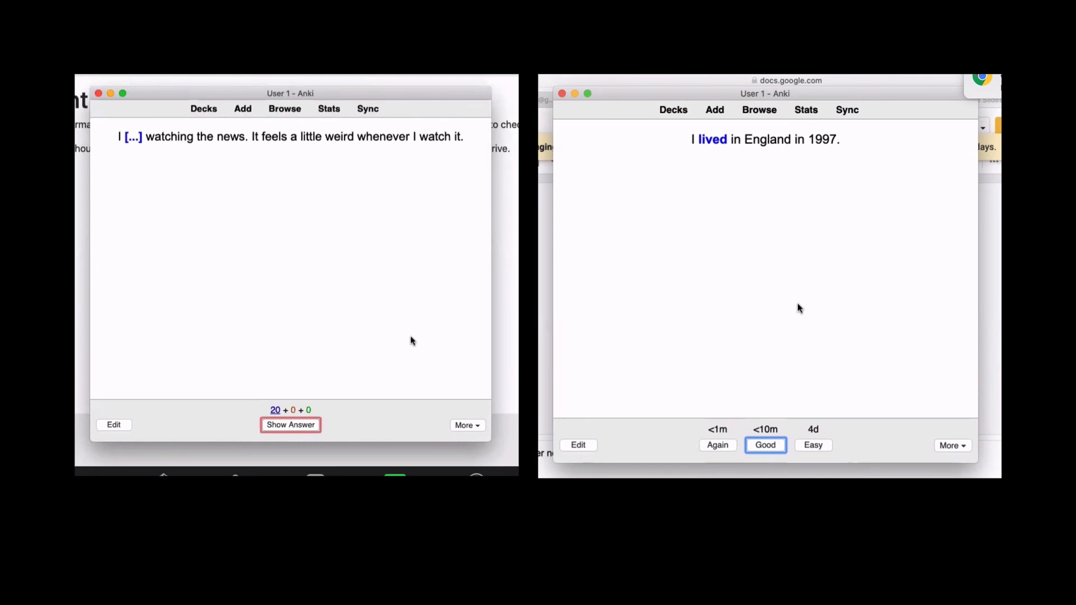
- Review the 'am not used to', 'have lived', 'overthinking/on' and 'Despite the fact that' cards across both computers
click(305, 427)
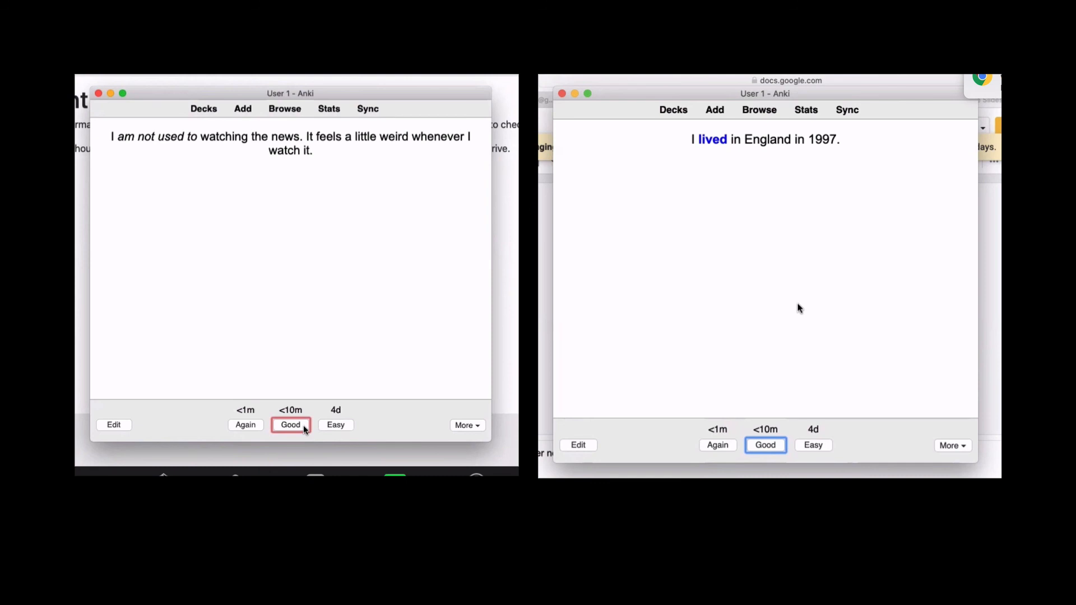
click(249, 429)
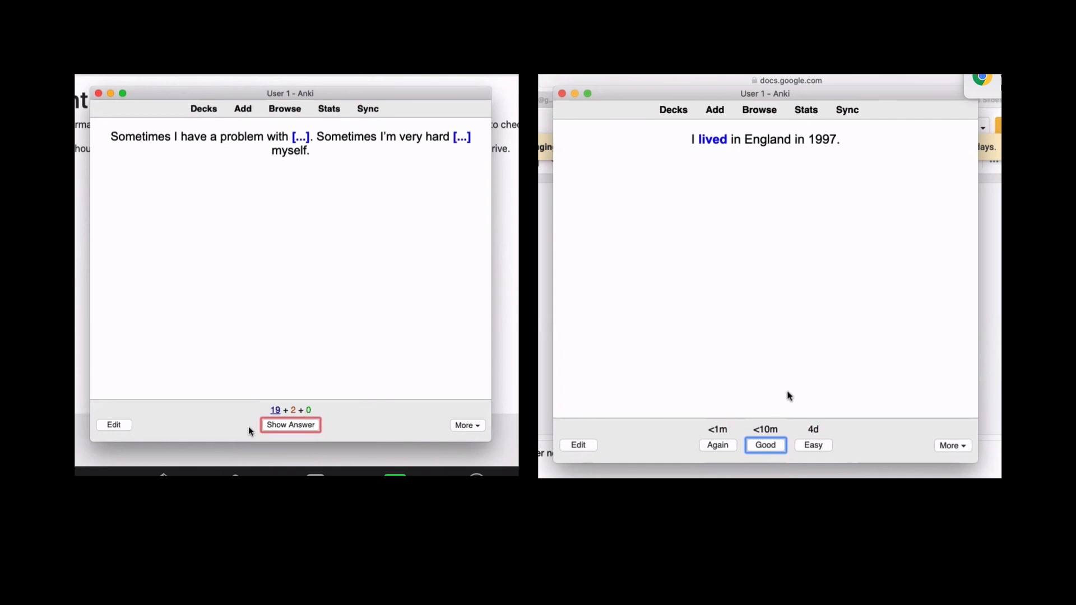
click(731, 450)
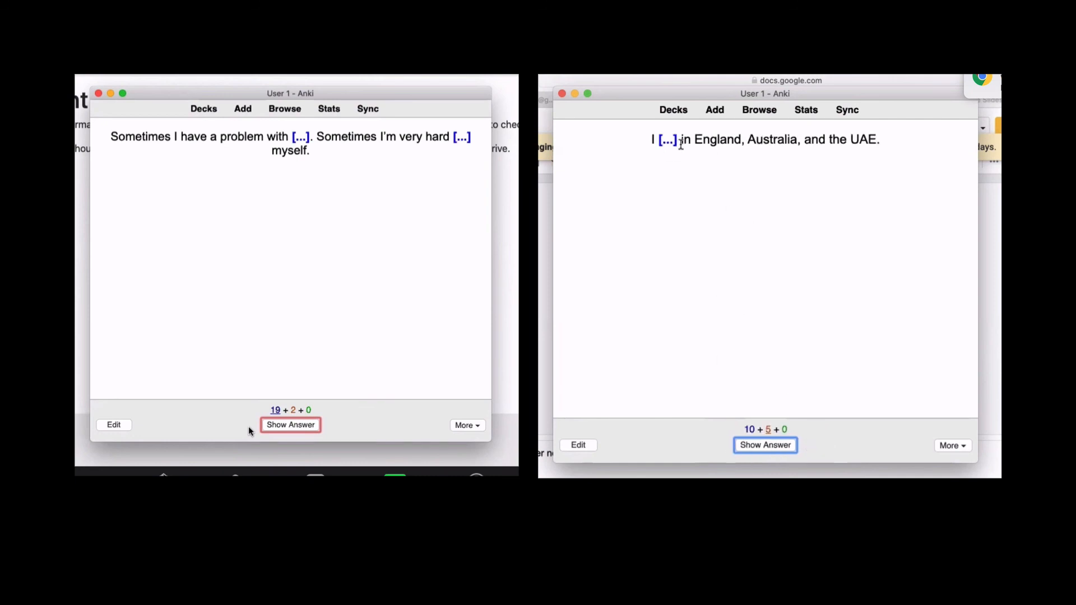
click(779, 445)
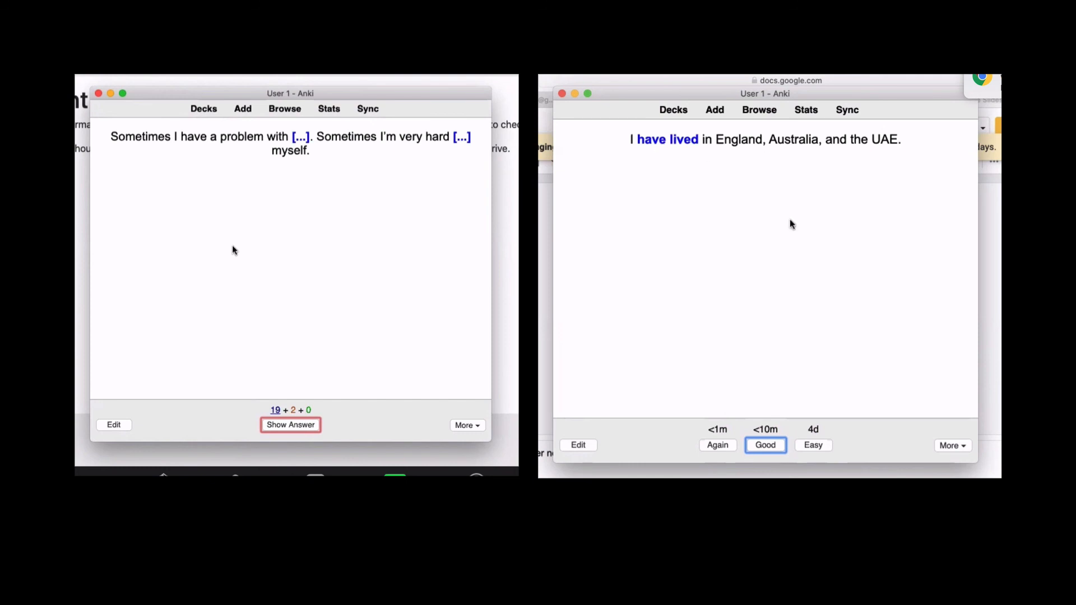
click(291, 427)
click(293, 430)
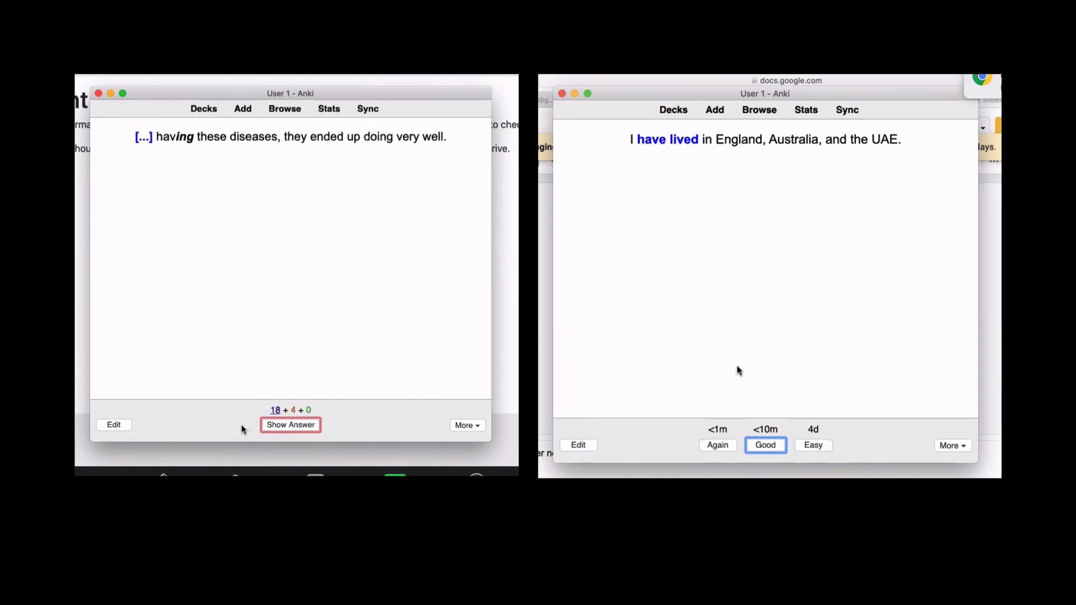
click(726, 446)
click(735, 445)
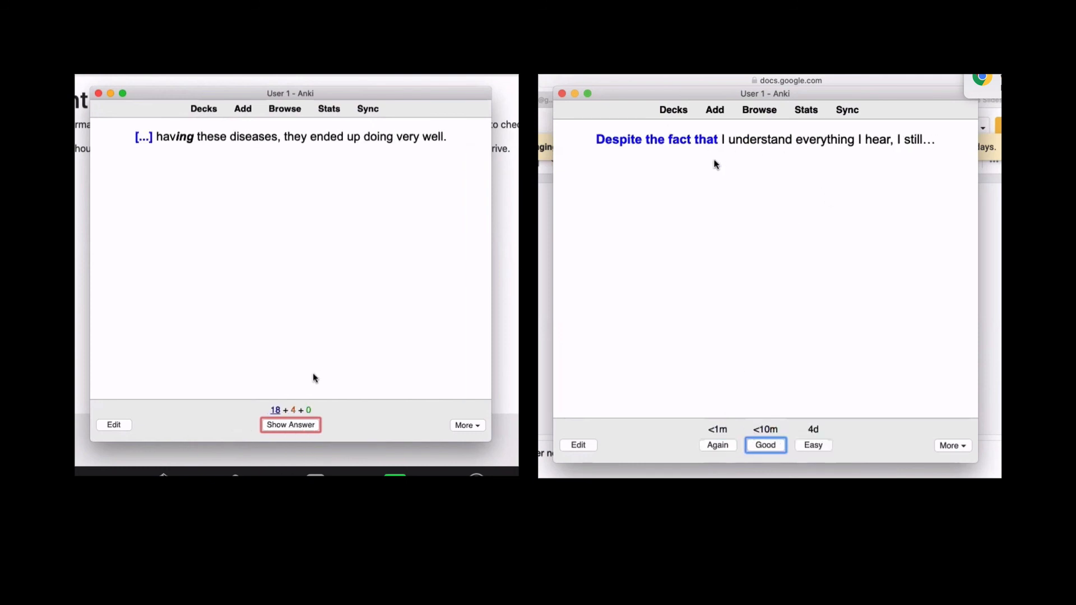
- On the first computer, answer the 'Despite', 'am not used to' and 'overthinking/on' cards as remembered, then reveal the 'ing' ending
click(283, 426)
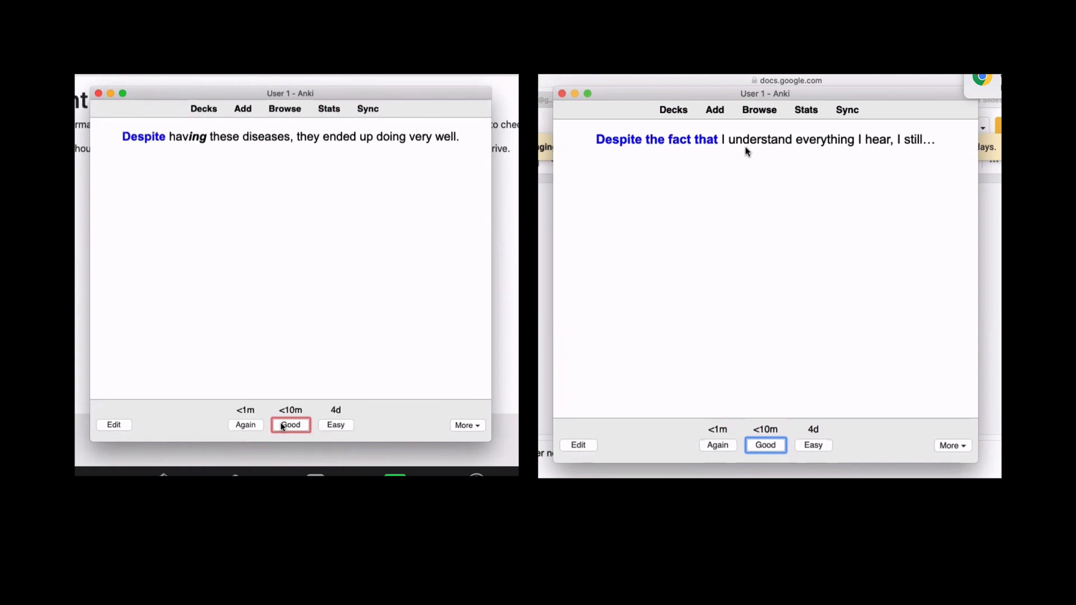
click(283, 426)
click(287, 427)
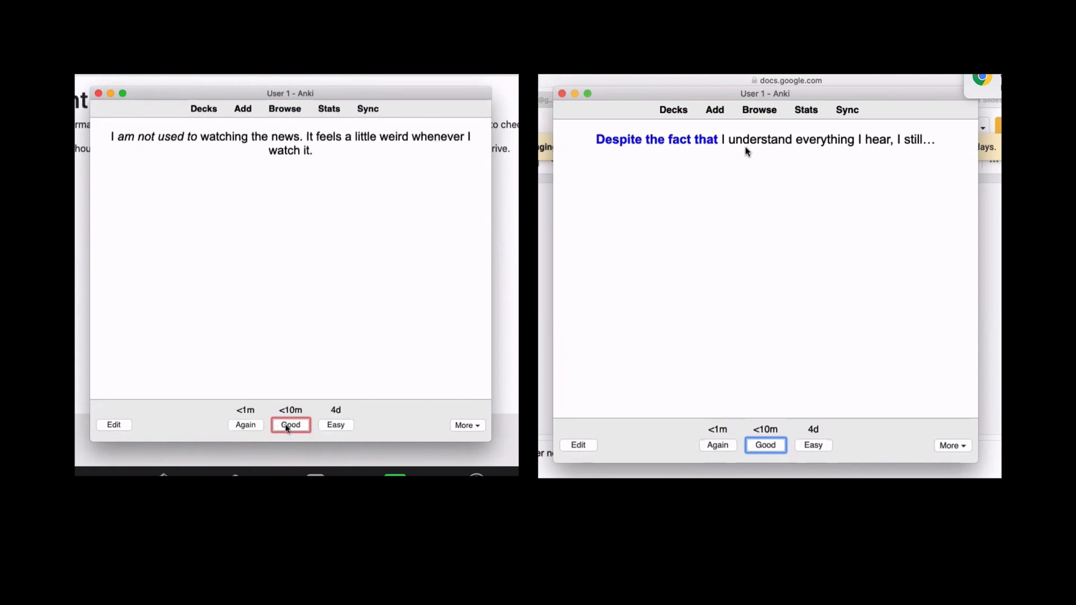
click(287, 427)
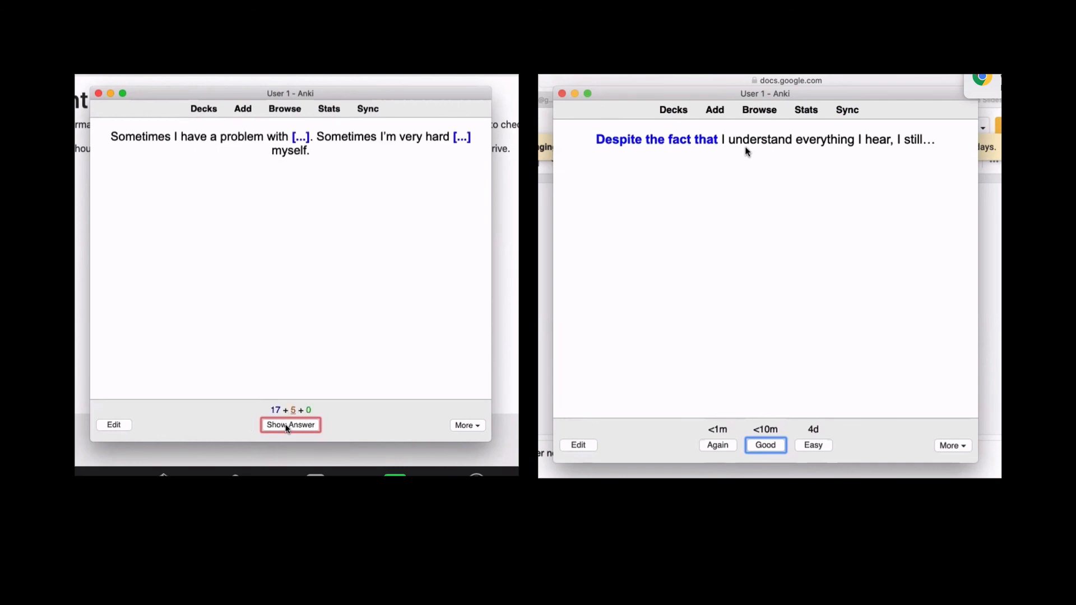
click(287, 427)
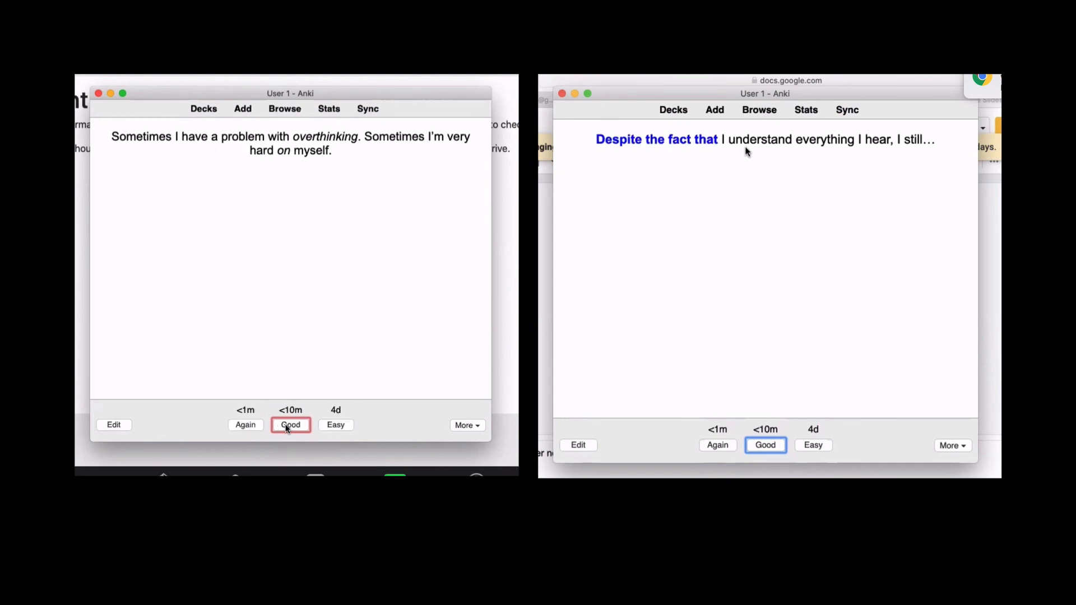
click(287, 427)
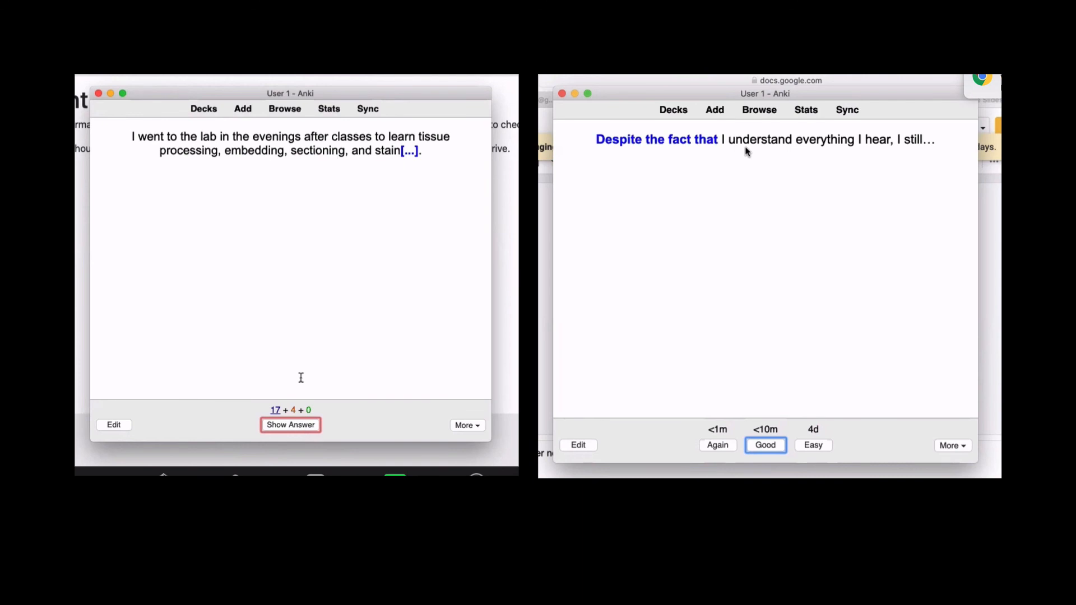
click(291, 429)
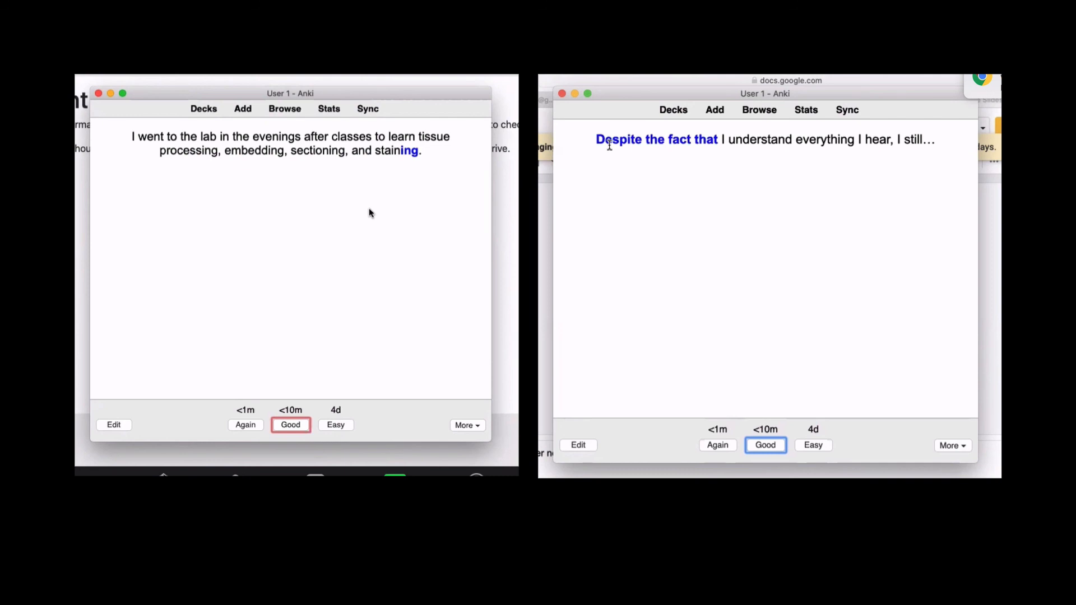
- On the second computer, review the 1997, England/Australia/UAE, 'gone down' and 'up' cards
click(772, 447)
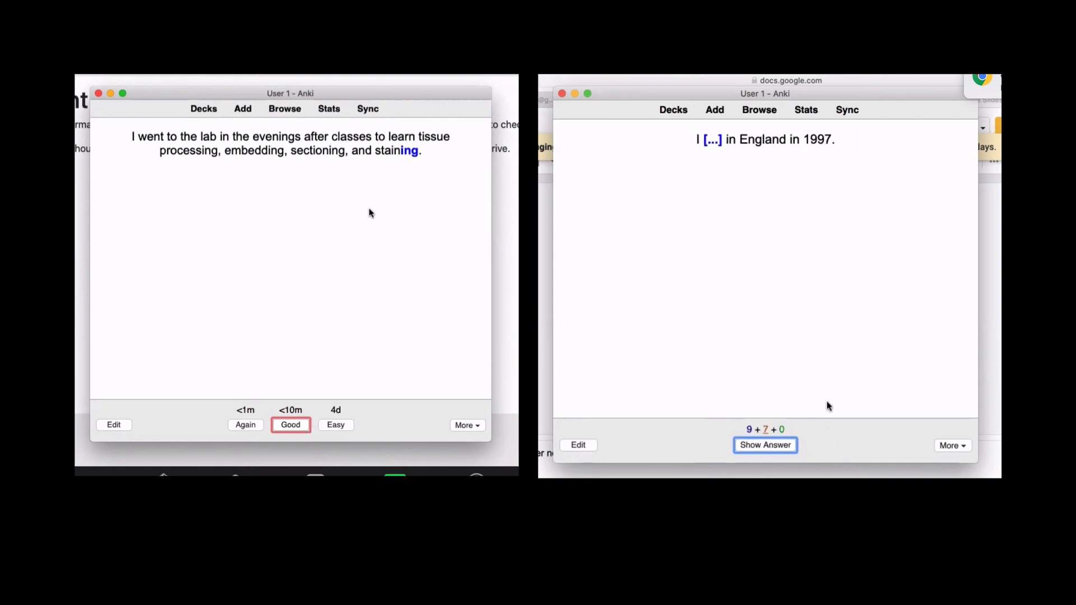
click(765, 445)
click(768, 446)
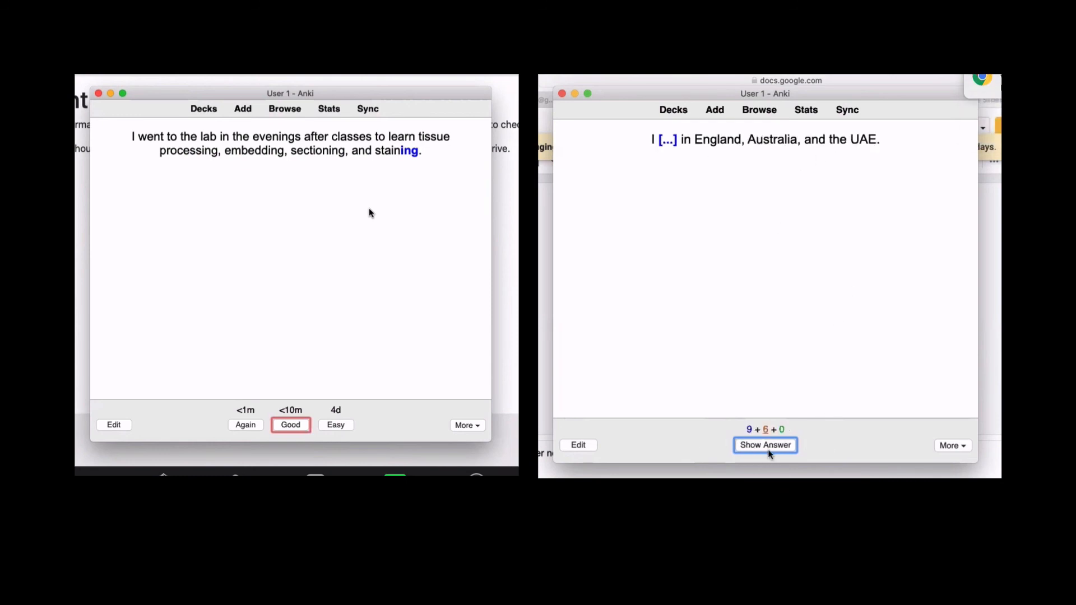
click(767, 446)
click(767, 446)
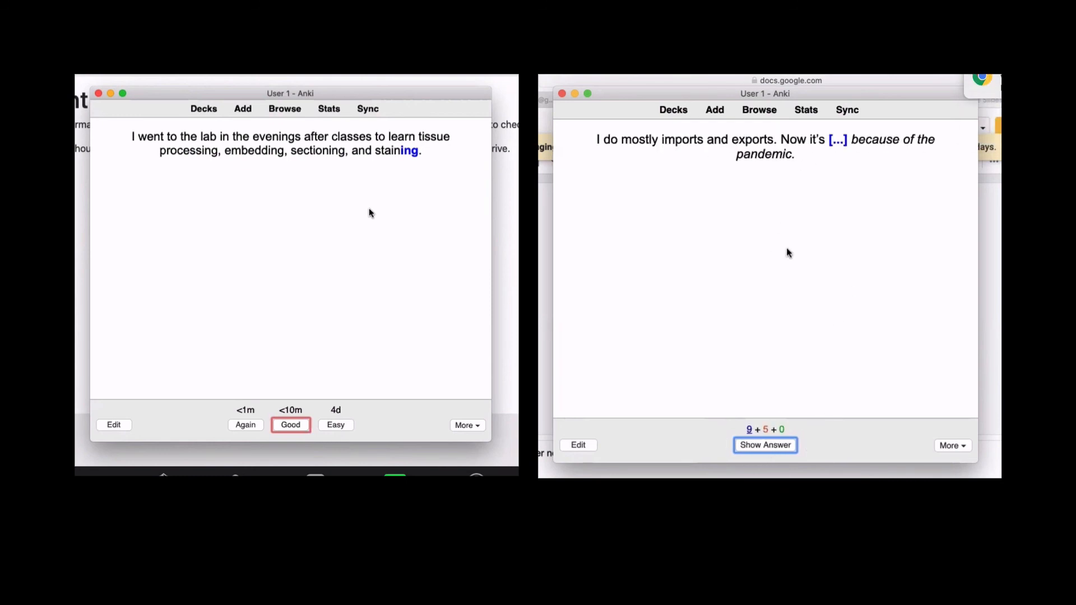
click(777, 447)
click(773, 446)
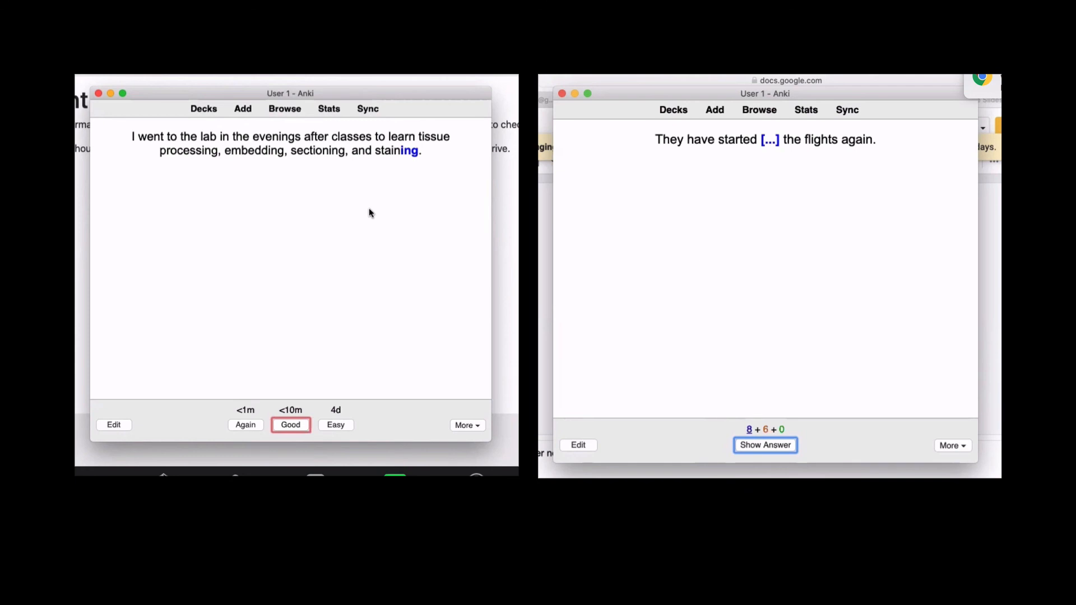
key(space)
key(space)
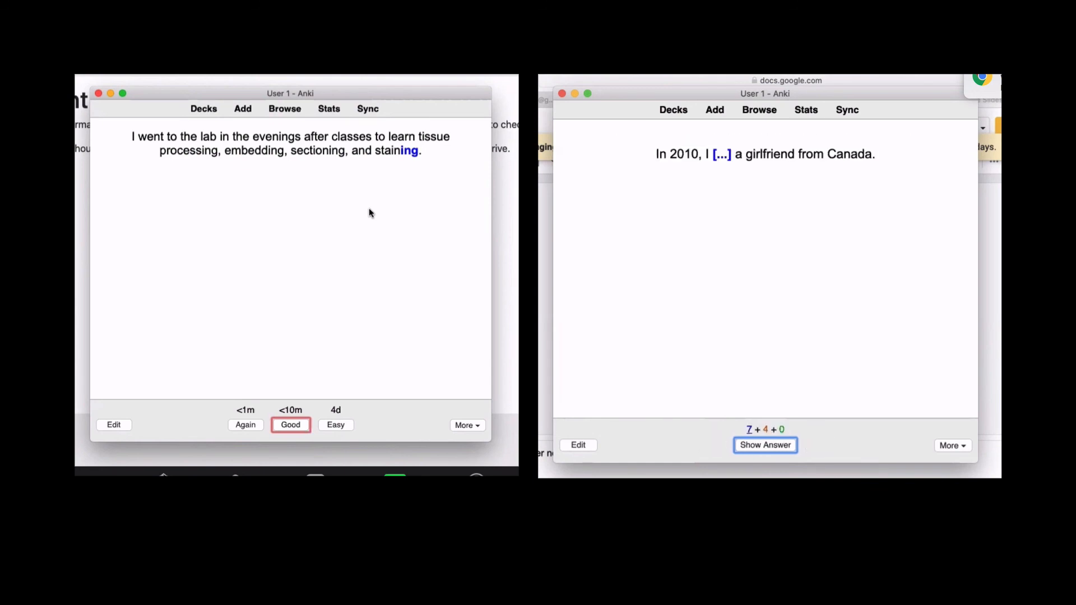
key(space)
key(space)
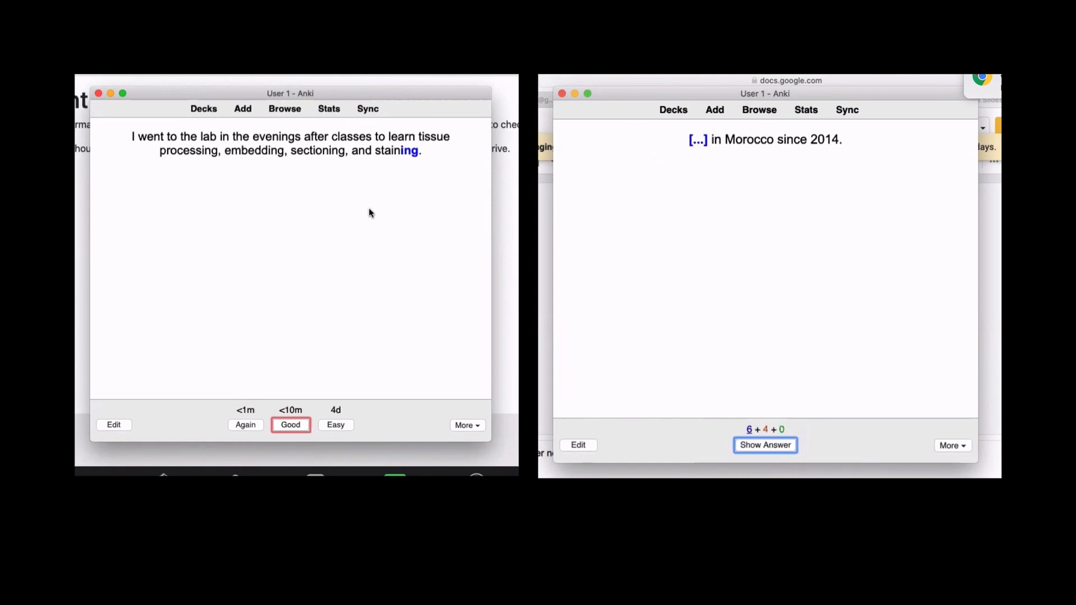